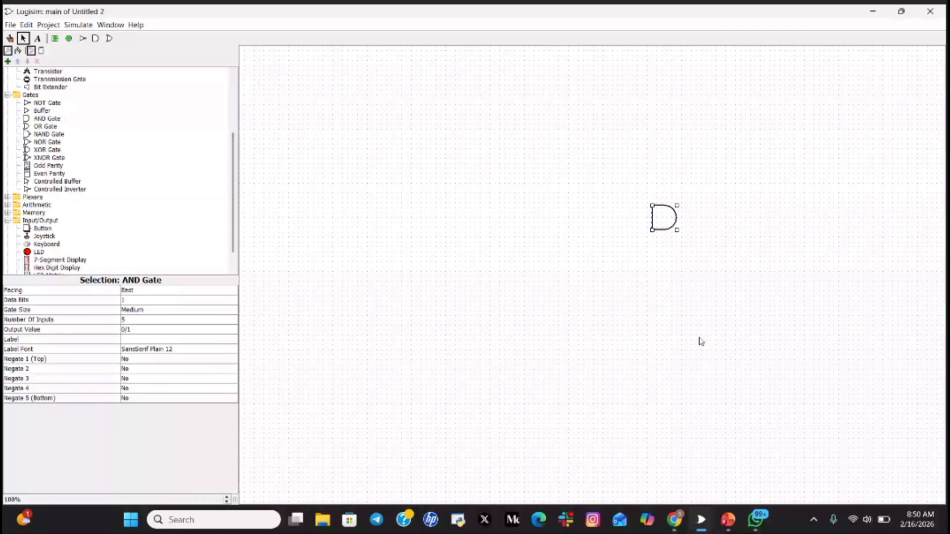
- Reduce the AND gate to 2 inputs, label it G1, and nudge it slightly right
click(668, 232)
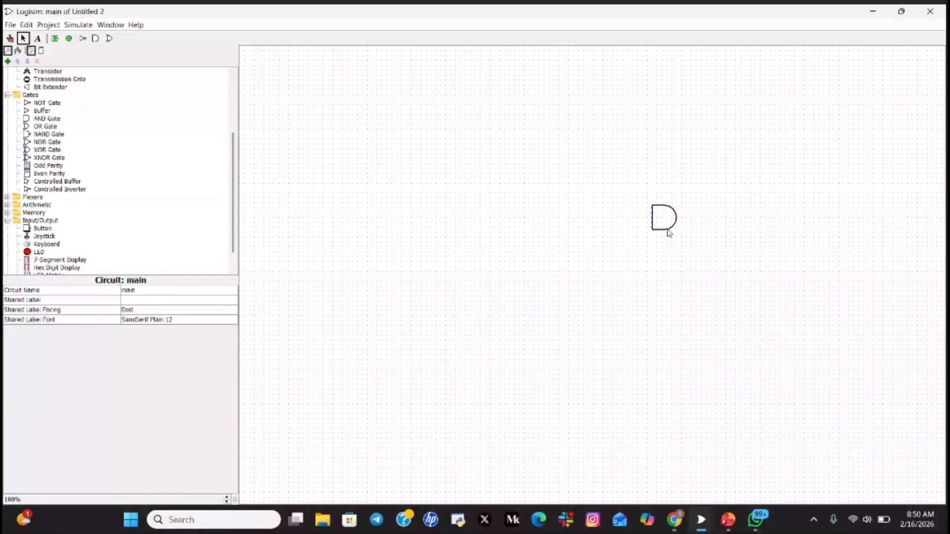
click(668, 233)
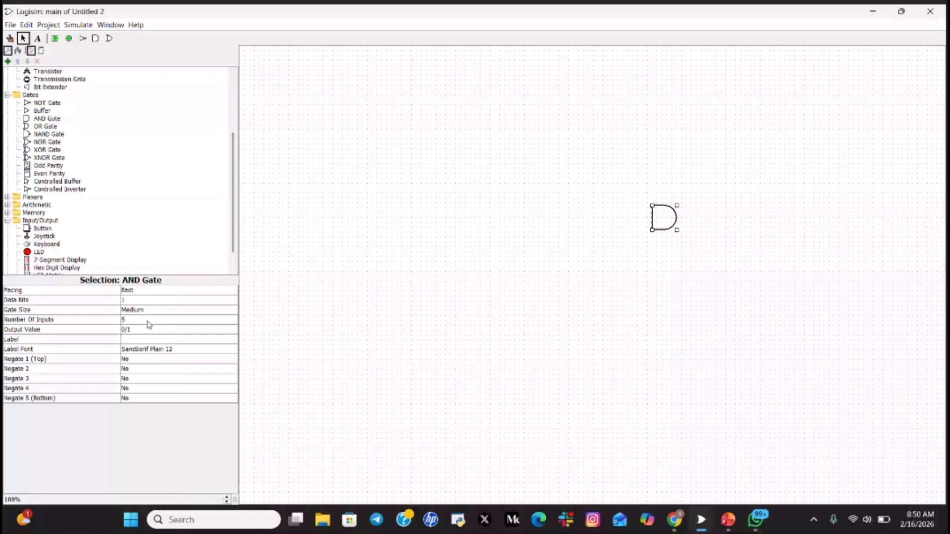
click(147, 321)
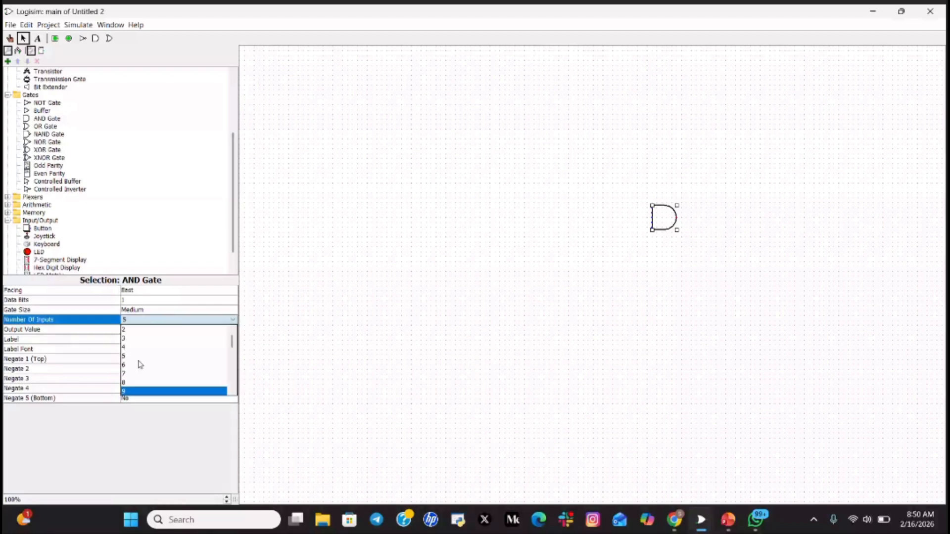
click(137, 333)
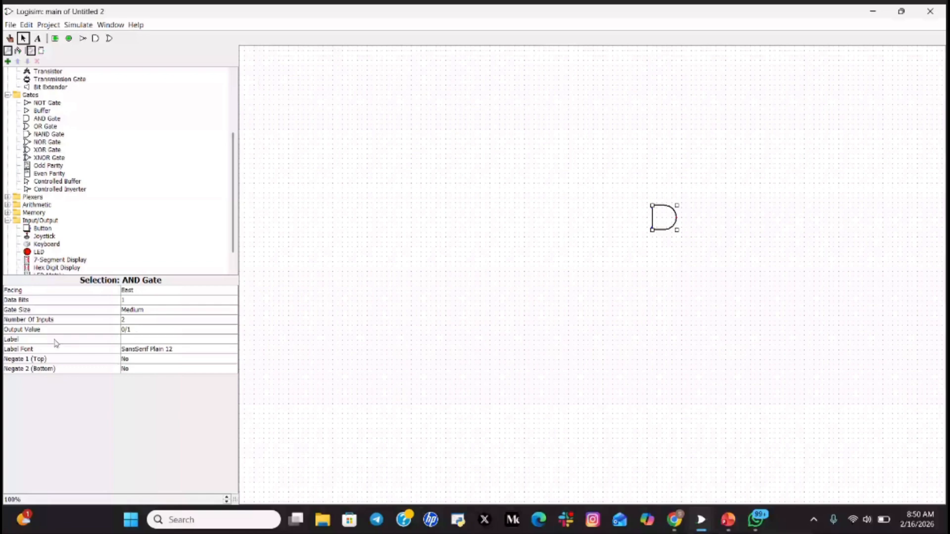
click(152, 339)
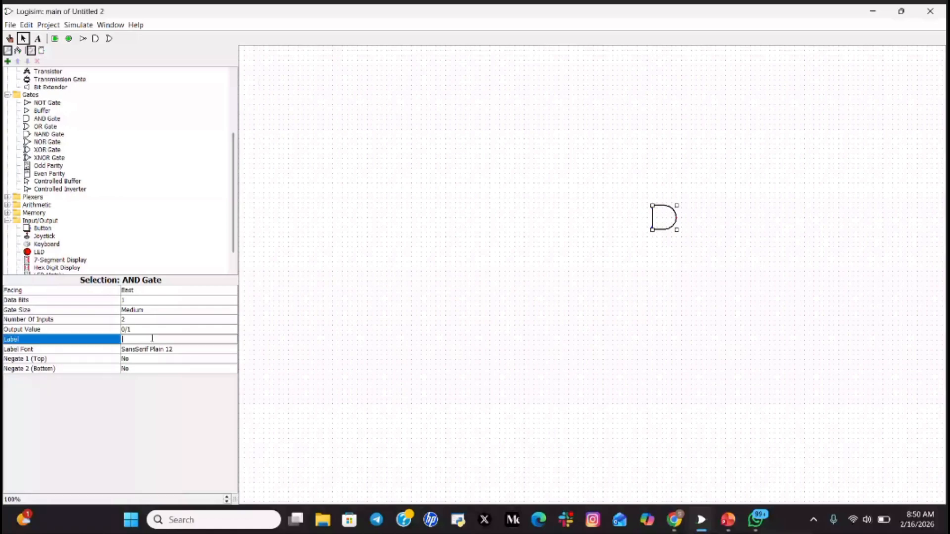
text(G1)
click(188, 344)
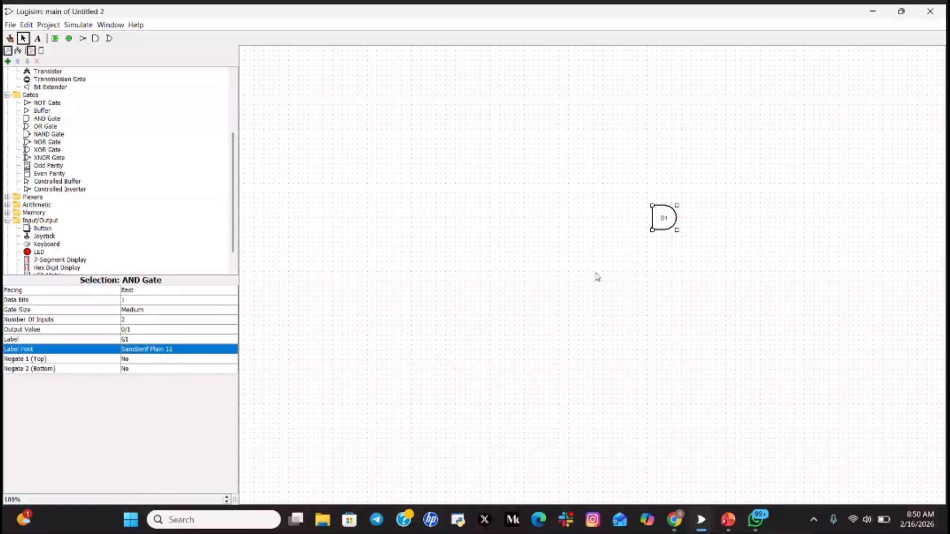
drag(673, 224, 692, 229)
scroll(126, 94, up, 2)
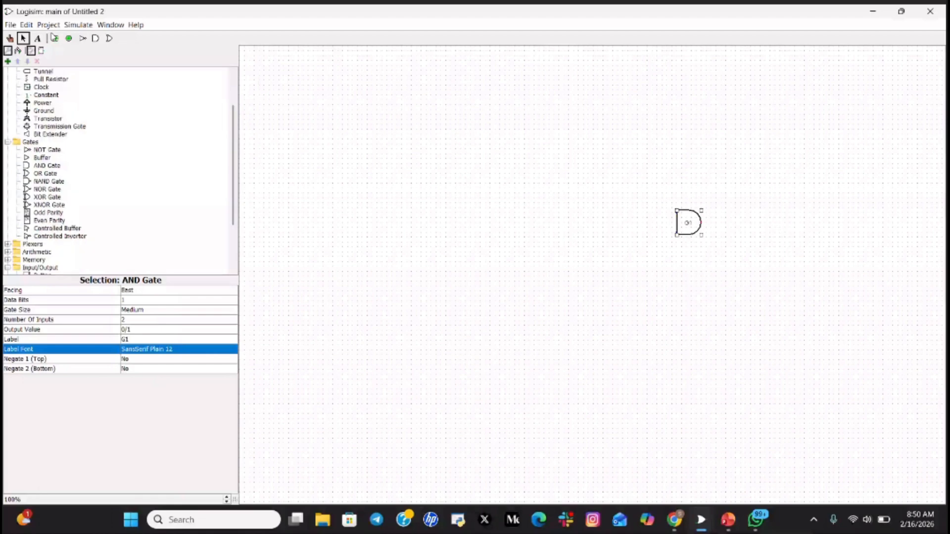
- Place two stacked input pins left of gate G1 and adjust G1's position
click(54, 38)
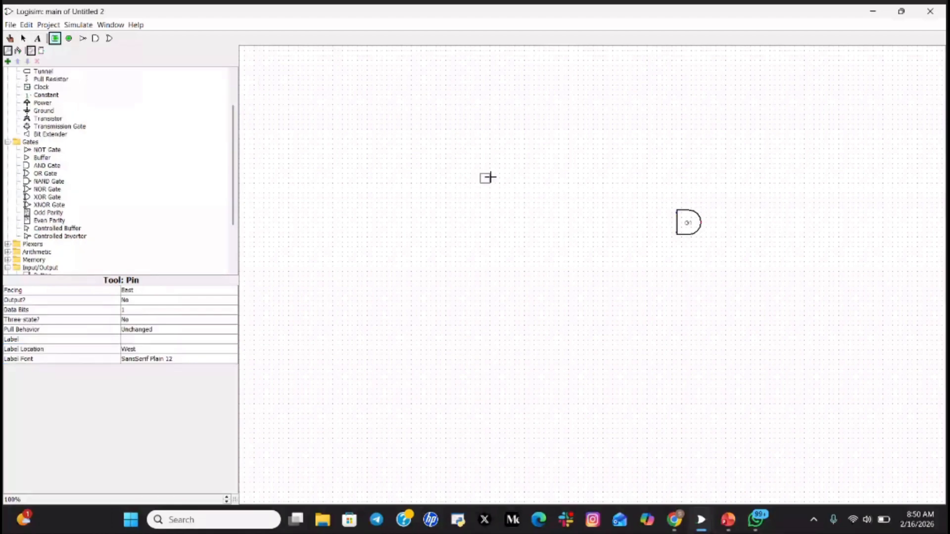
click(624, 215)
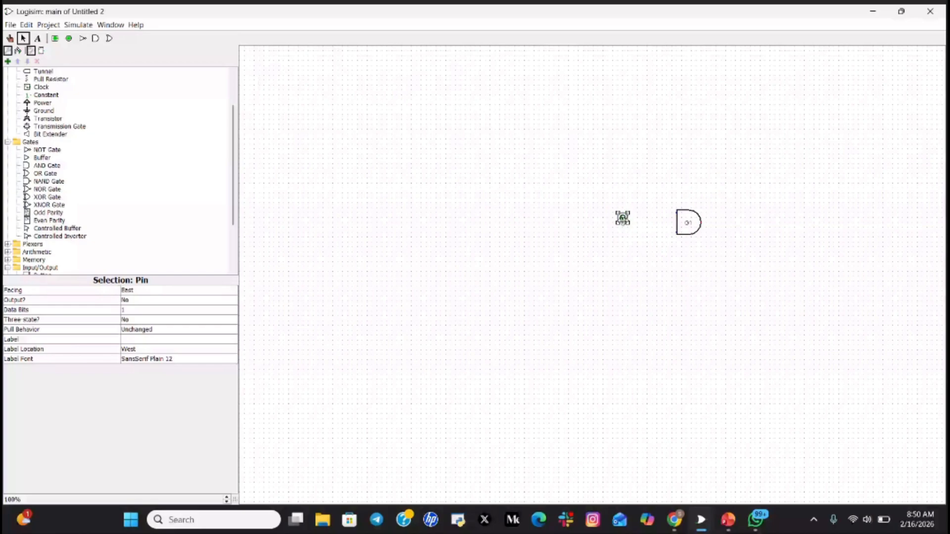
drag(622, 219, 624, 216)
key(ctrl+d)
drag(627, 220, 622, 237)
click(694, 219)
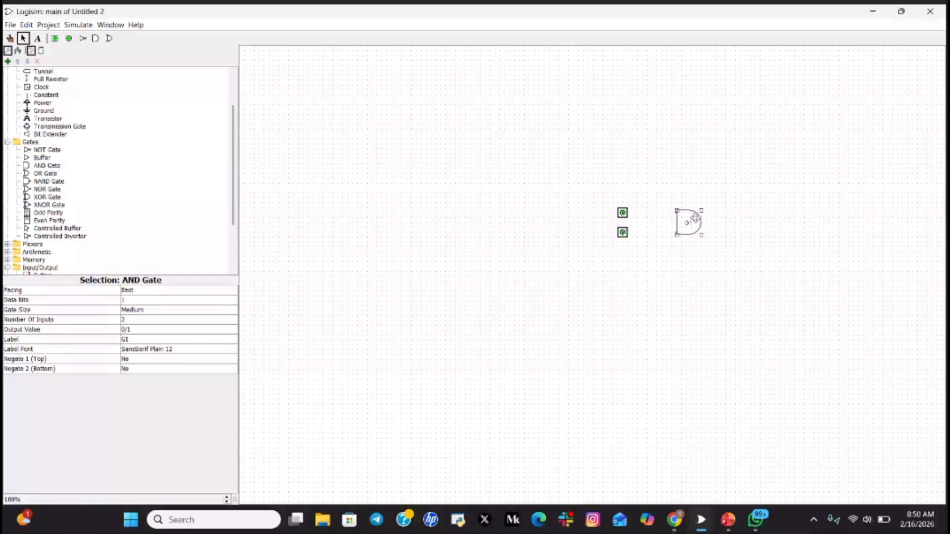
drag(694, 218, 689, 218)
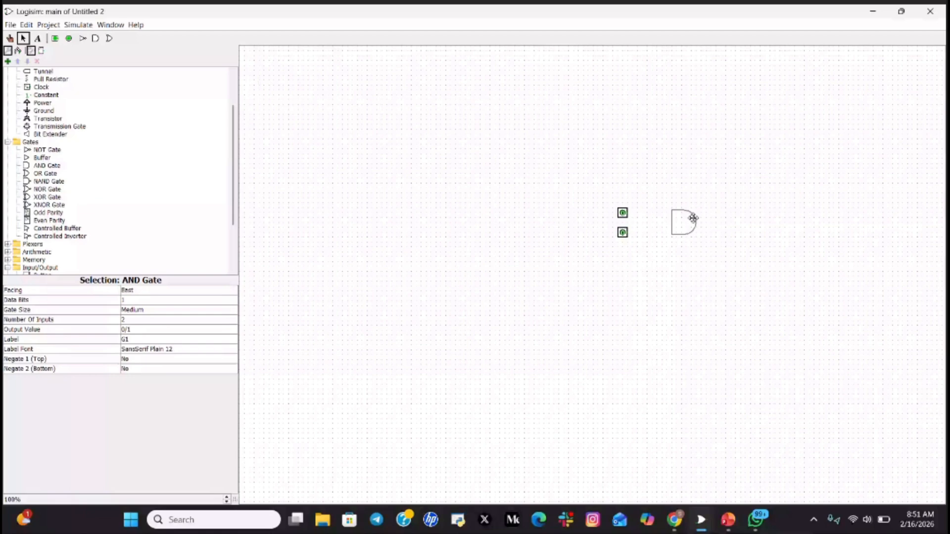
drag(693, 219, 694, 223)
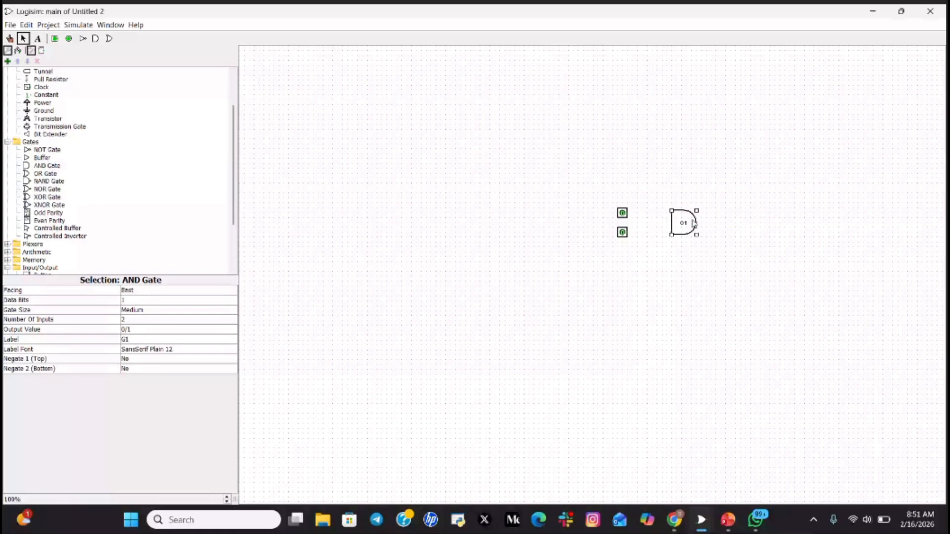
- Align the top and bottom pins with G1's inputs and wire each to one input
mouse_move(628, 214)
mouse_down()
mouse_move(668, 214)
mouse_move(625, 218)
mouse_move(625, 238)
mouse_up()
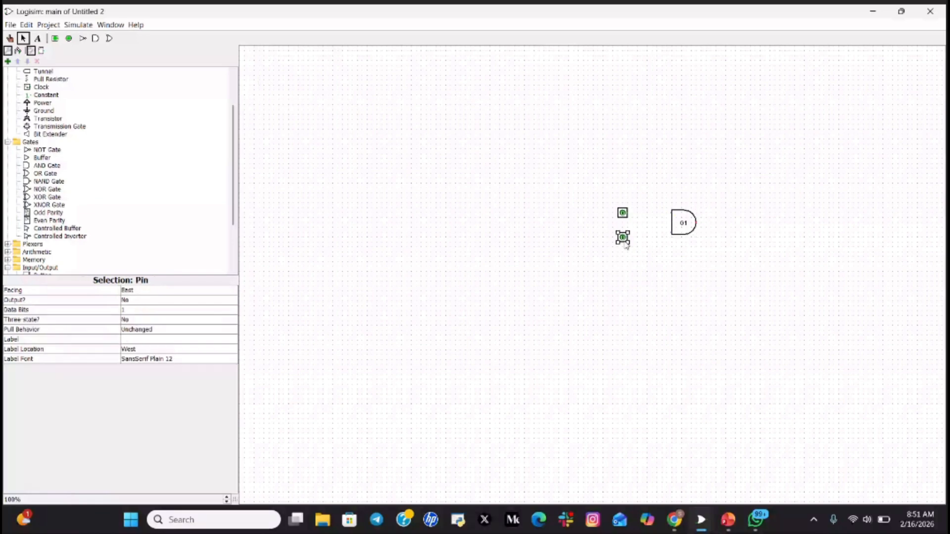
click(624, 205)
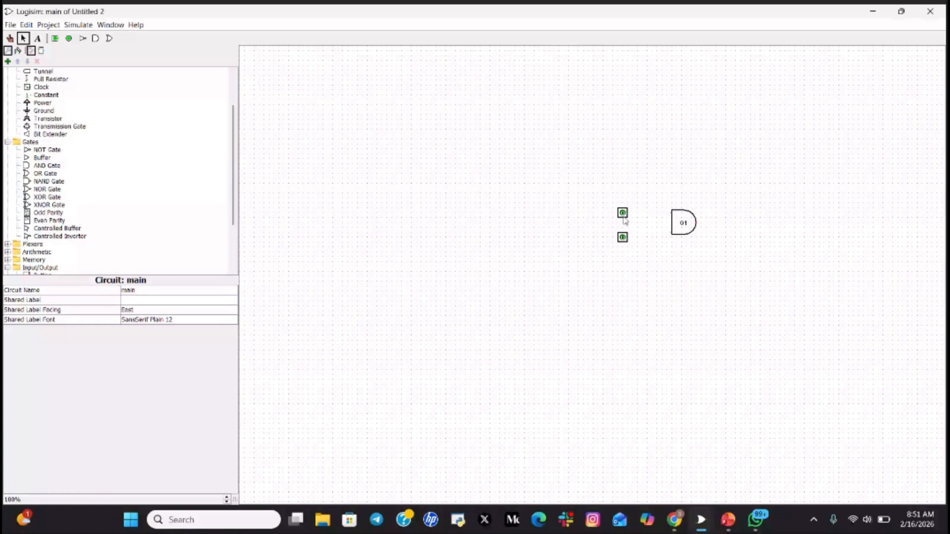
click(623, 213)
drag(623, 214, 623, 218)
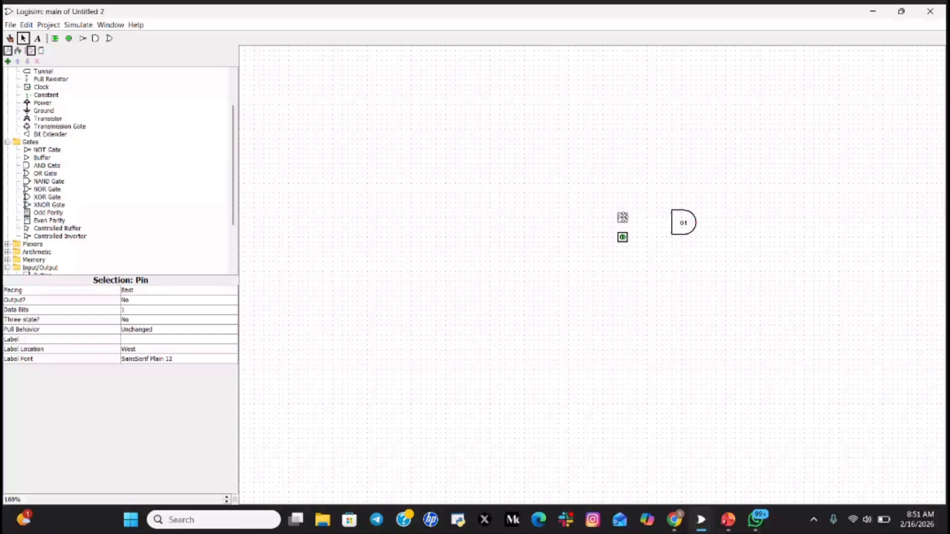
drag(623, 218, 622, 215)
drag(623, 215, 673, 218)
drag(624, 242, 625, 237)
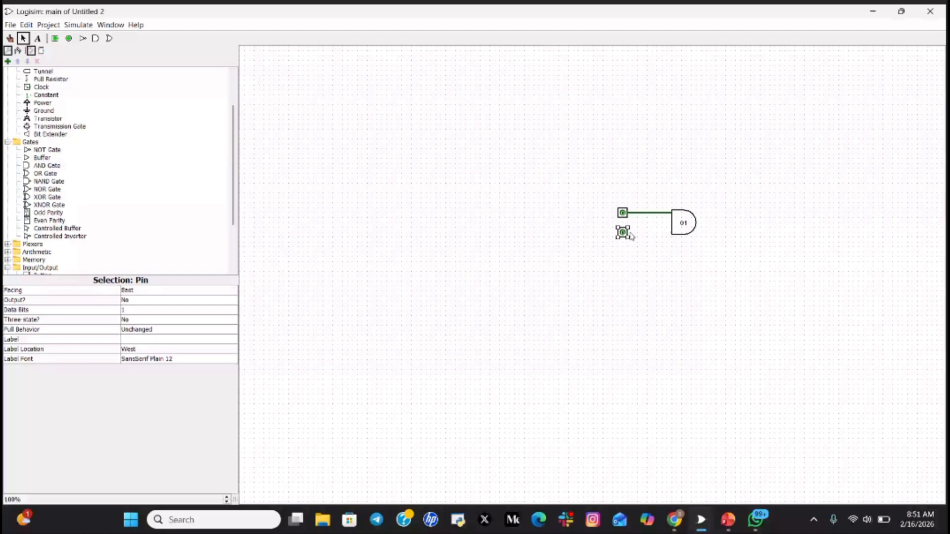
drag(631, 236, 675, 235)
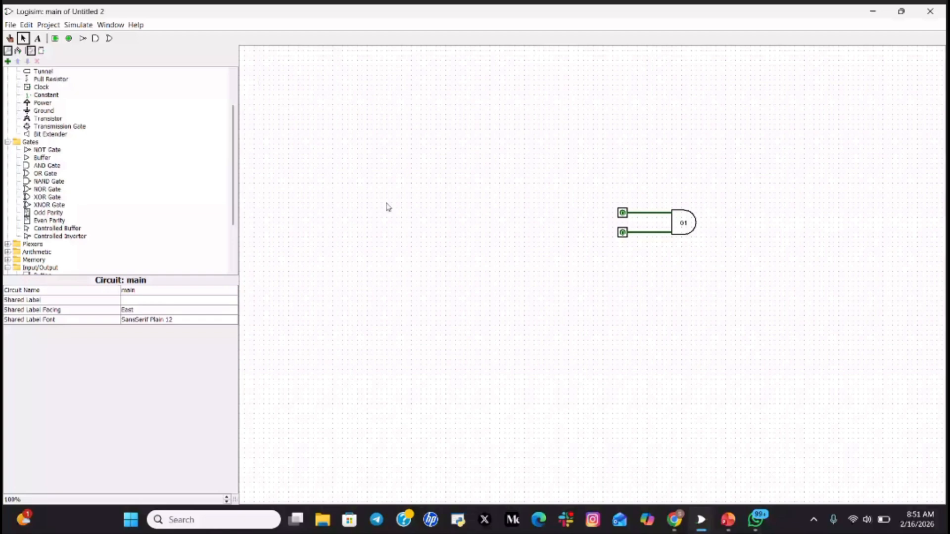
scroll(180, 177, up, 2)
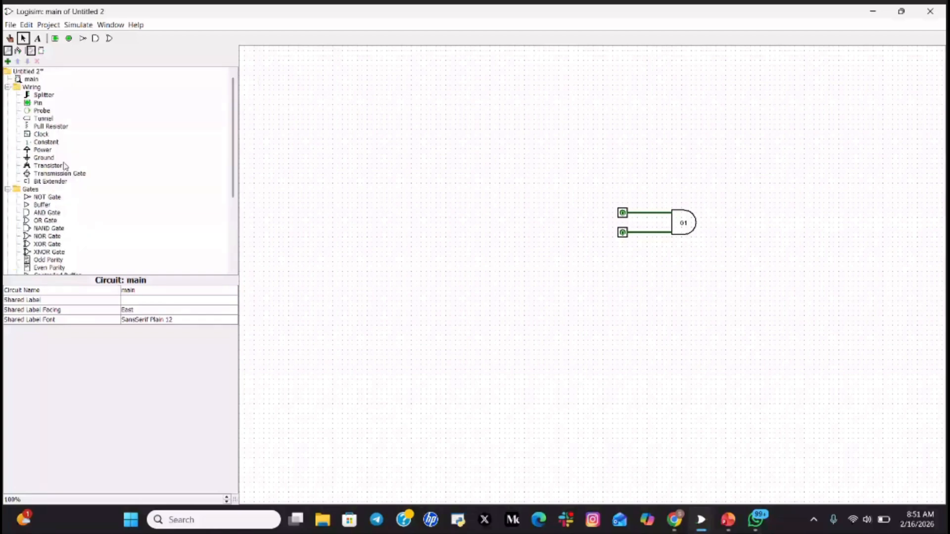
- Place an LED to the right of gate G1 and wire G1's output to it
scroll(42, 252, down, 3)
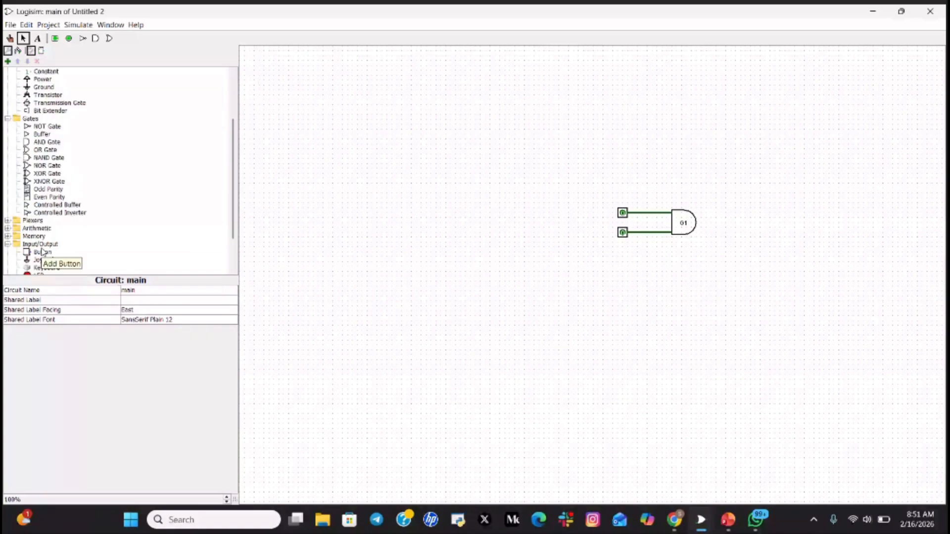
scroll(49, 255, down, 2)
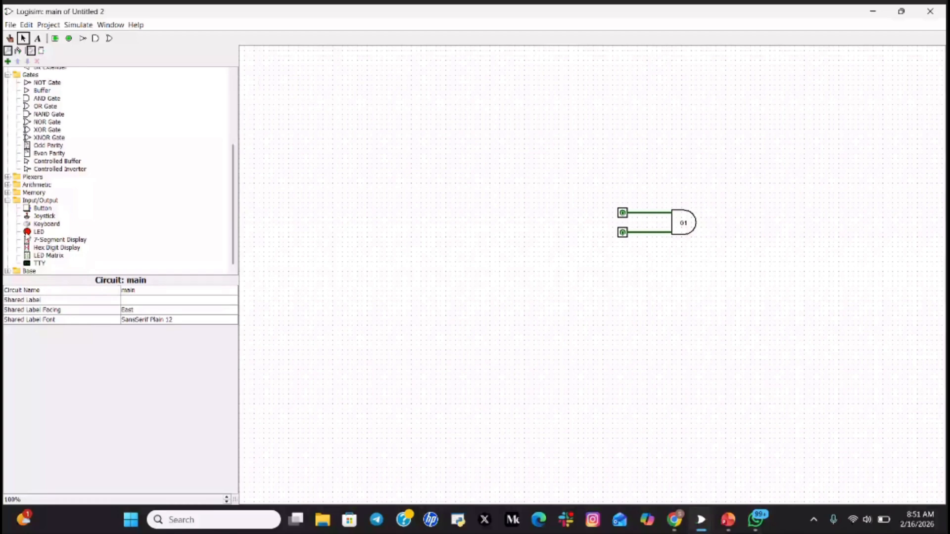
click(39, 231)
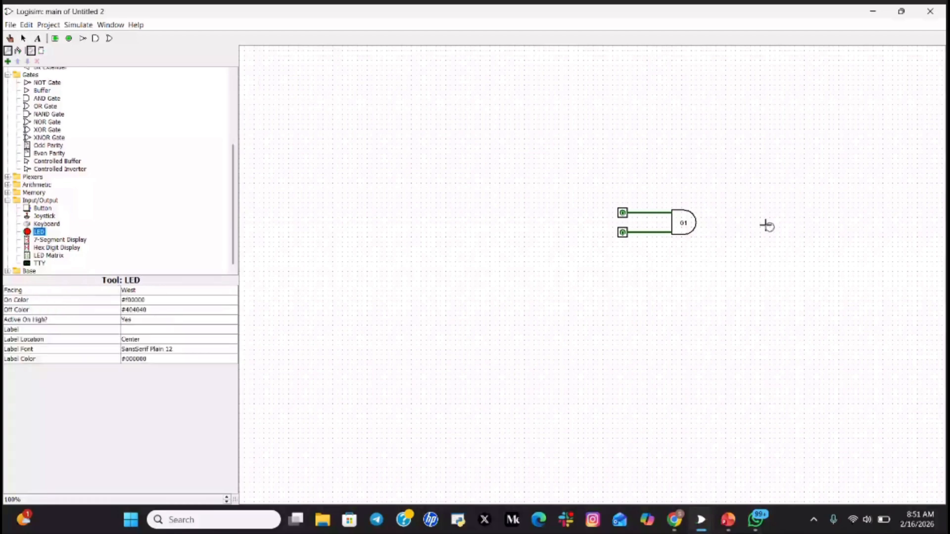
click(766, 224)
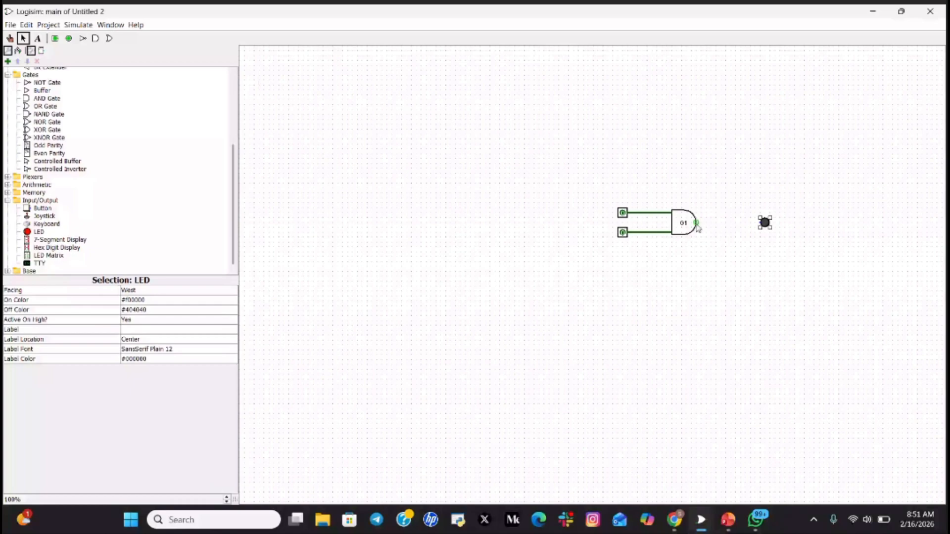
drag(696, 223, 762, 223)
click(10, 38)
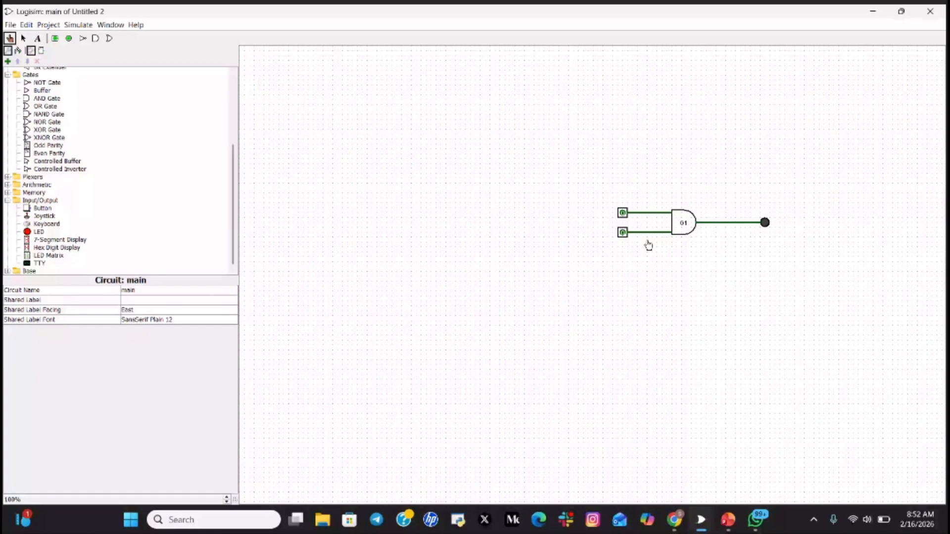
- Unmute the microphone in the Teams meeting, then return to the Logisim circuit
click(674, 519)
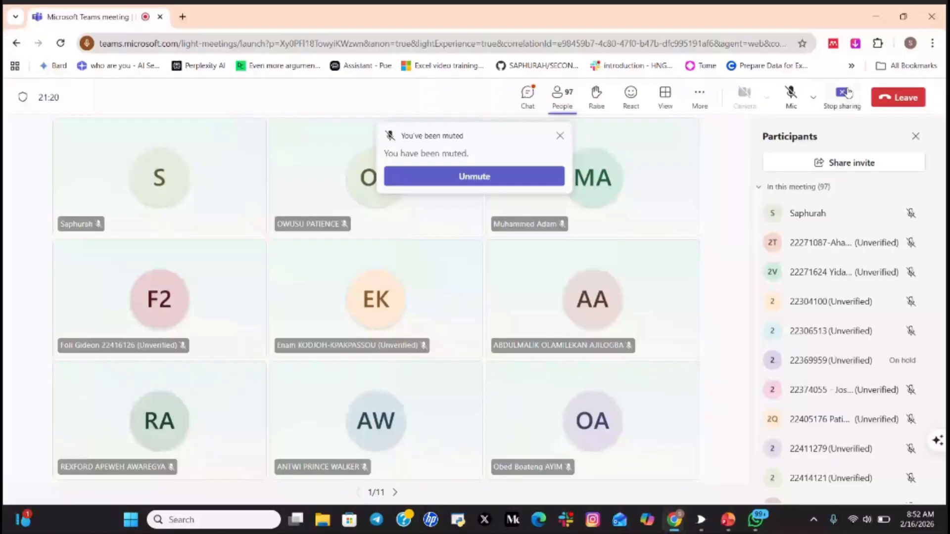
click(791, 97)
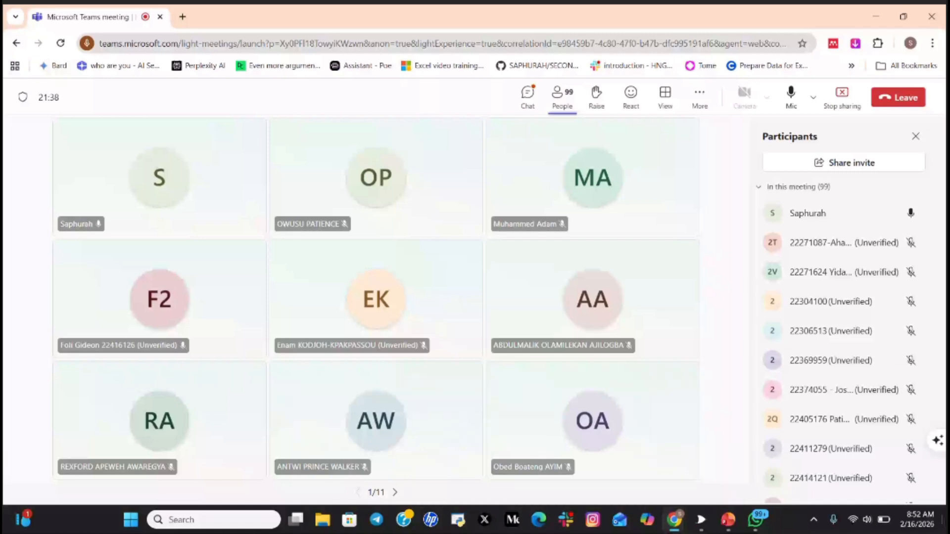
mouse_move(728, 520)
mouse_move(732, 445)
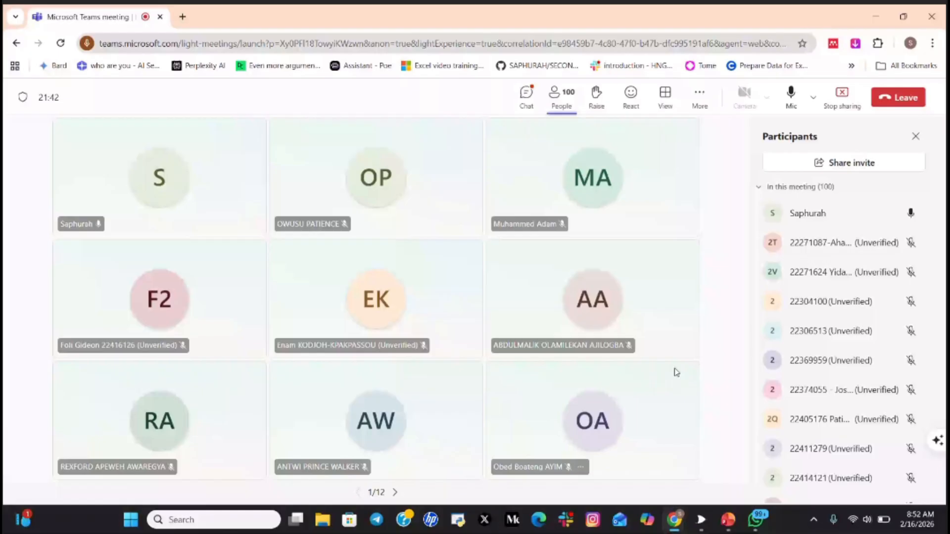
click(698, 521)
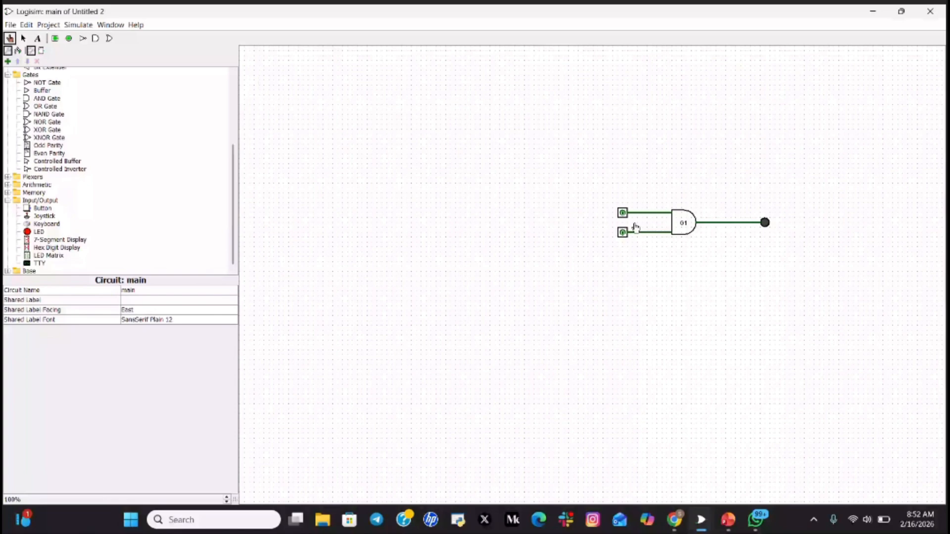
- Set both of G1's input pins to 1 so the LED lights up
click(622, 213)
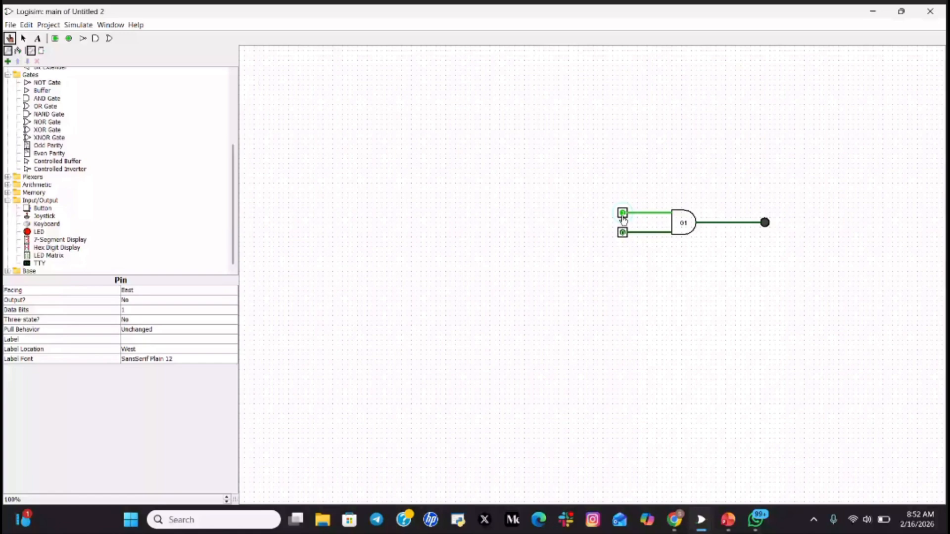
click(622, 232)
key(alt+Tab)
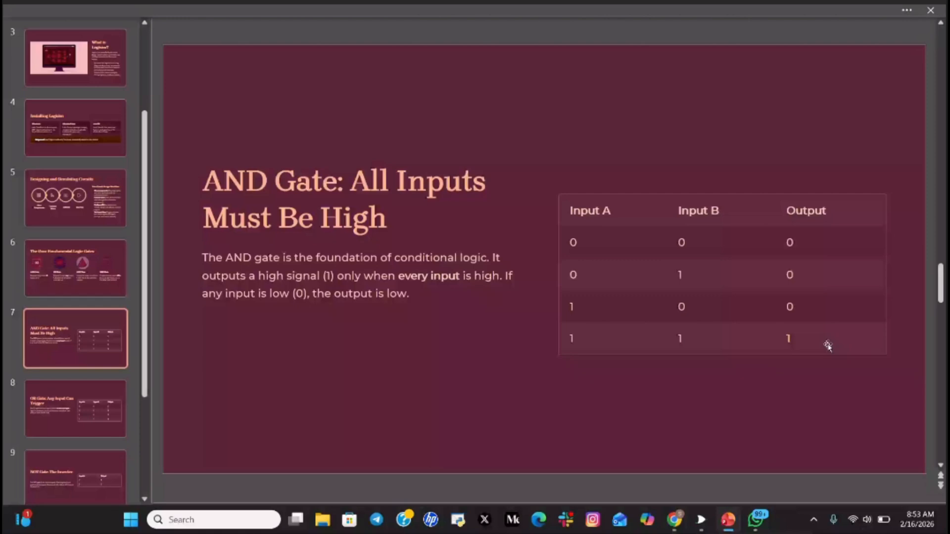
mouse_move(698, 523)
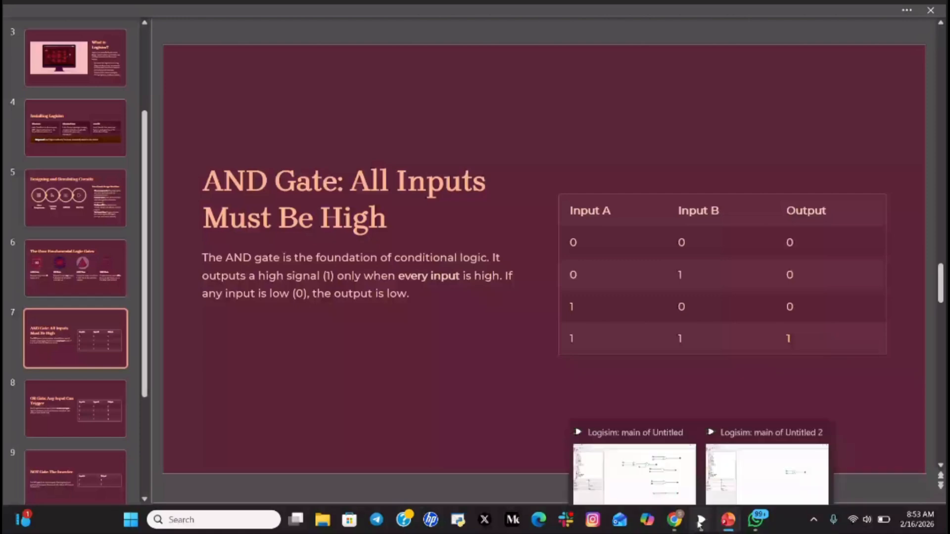
click(780, 446)
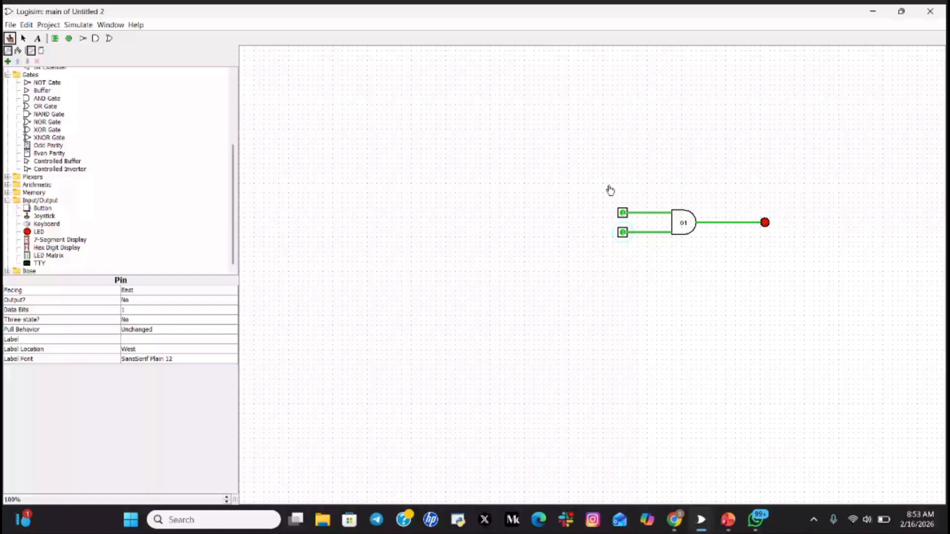
- Return G1's lower input to 0, glance at the slides, then set the top input to 0
click(623, 233)
click(728, 519)
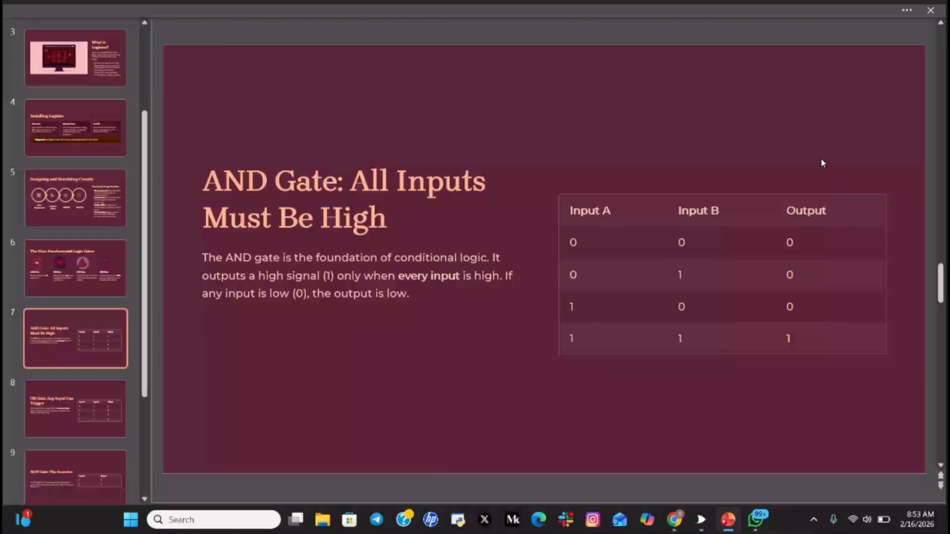
mouse_move(700, 517)
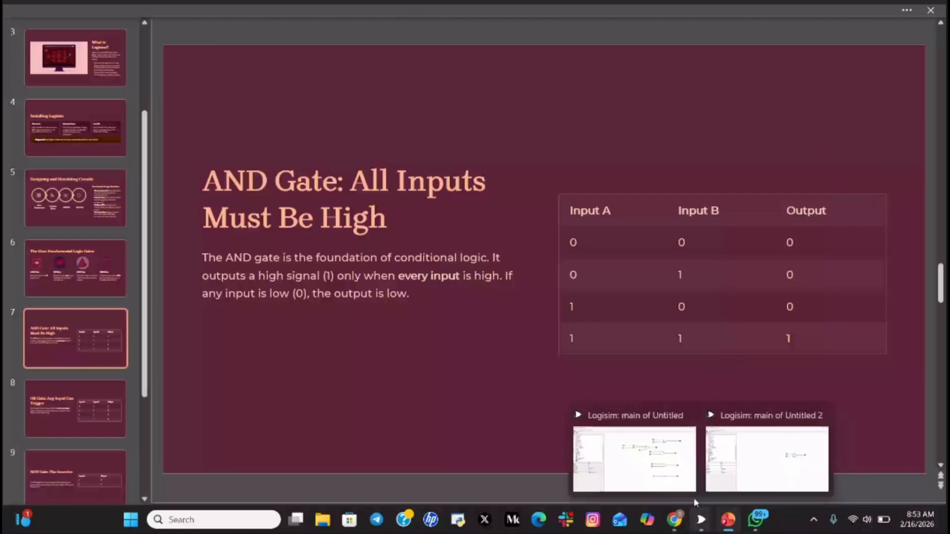
click(767, 458)
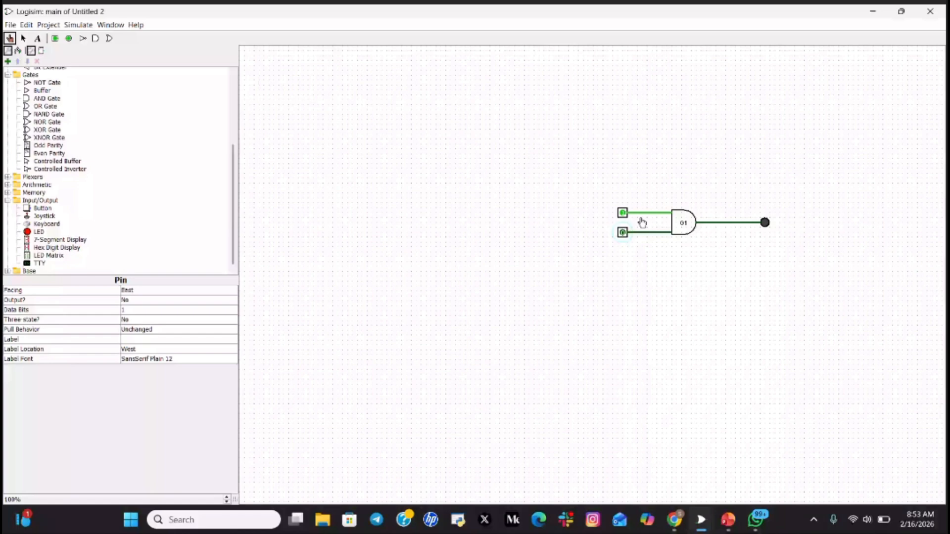
click(623, 213)
- Advance the presentation to slide 8, 'OR Gate: Any Input Can Trigger'
key(alt+Tab)
key(Down)
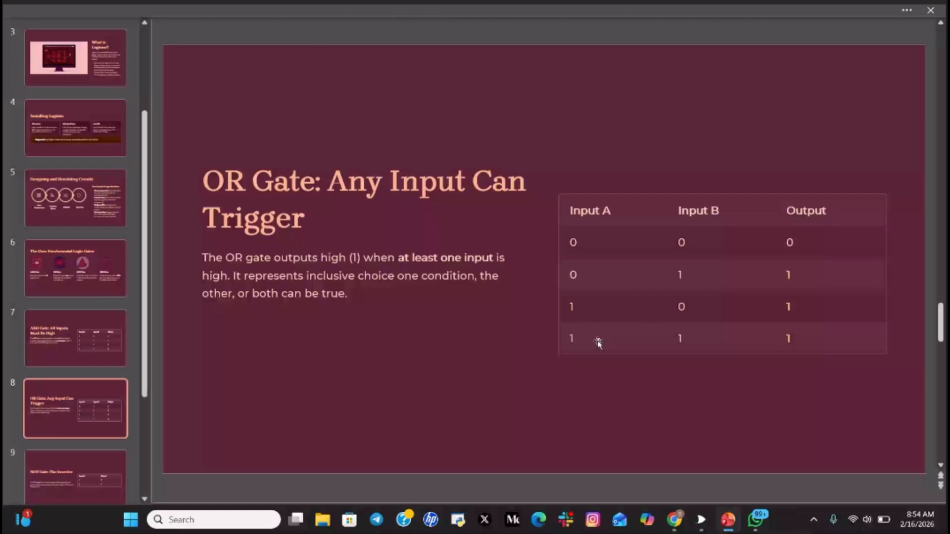
mouse_move(702, 525)
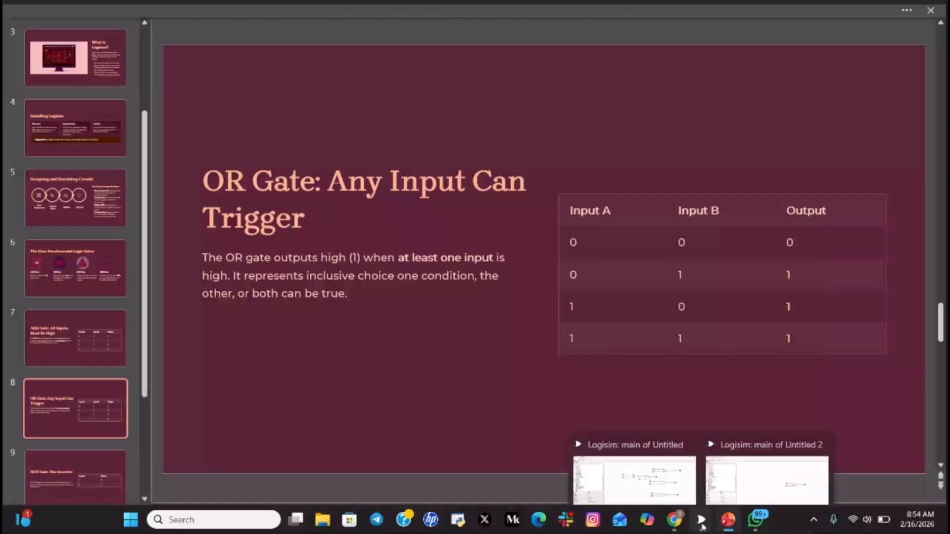
- Place an OR gate on the canvas below the AND gate
click(767, 478)
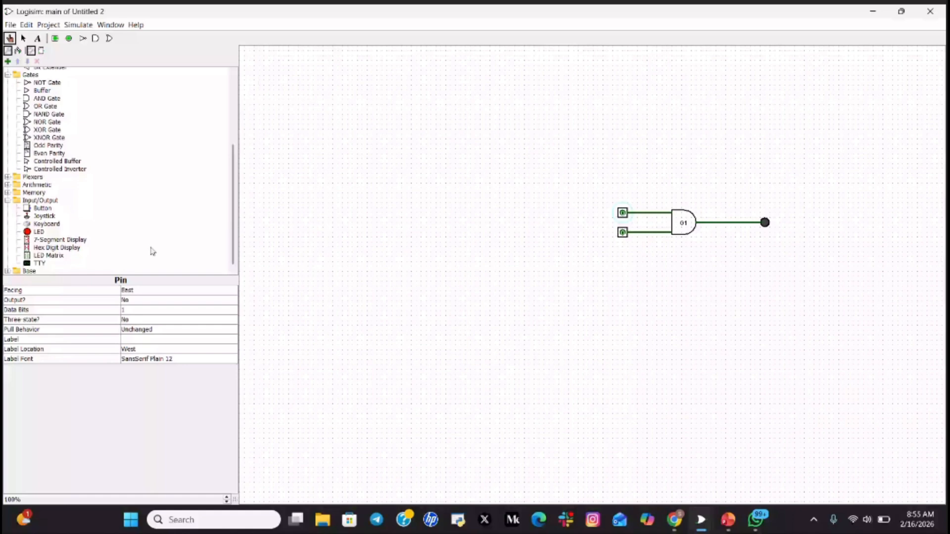
scroll(76, 164, up, 2)
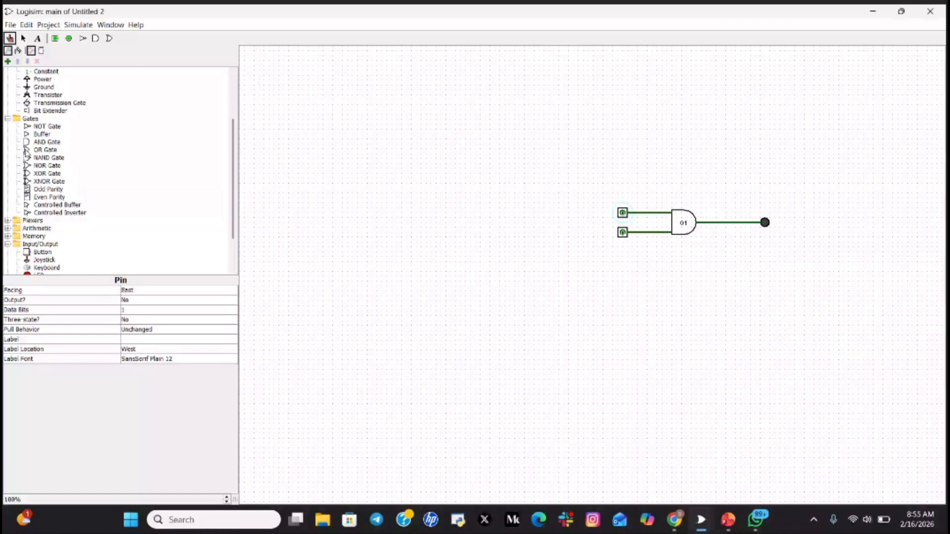
click(44, 149)
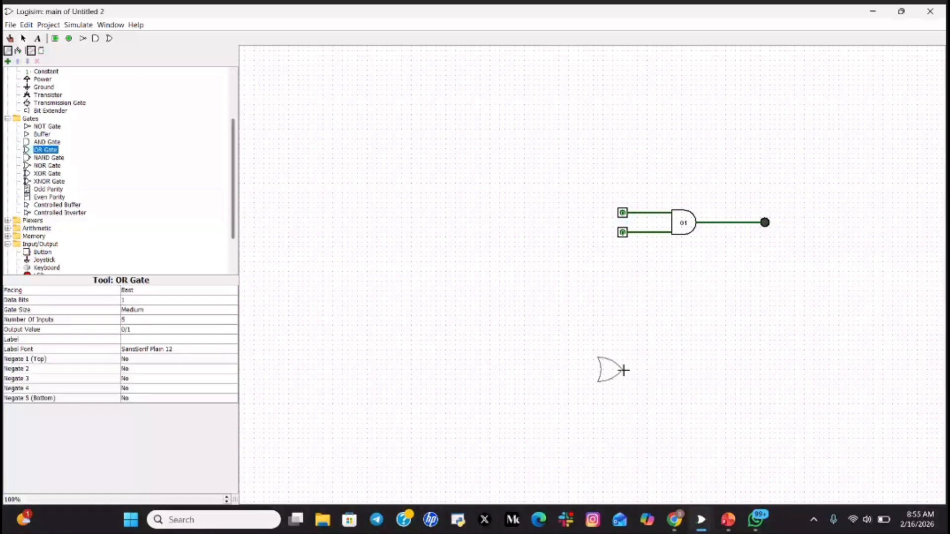
click(701, 310)
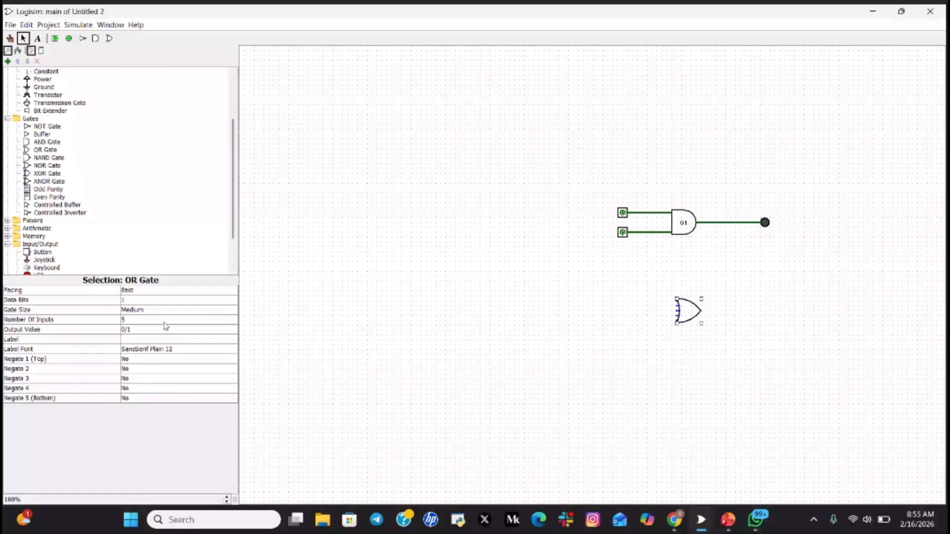
- Set the OR gate to 2 inputs and label it G2
click(144, 321)
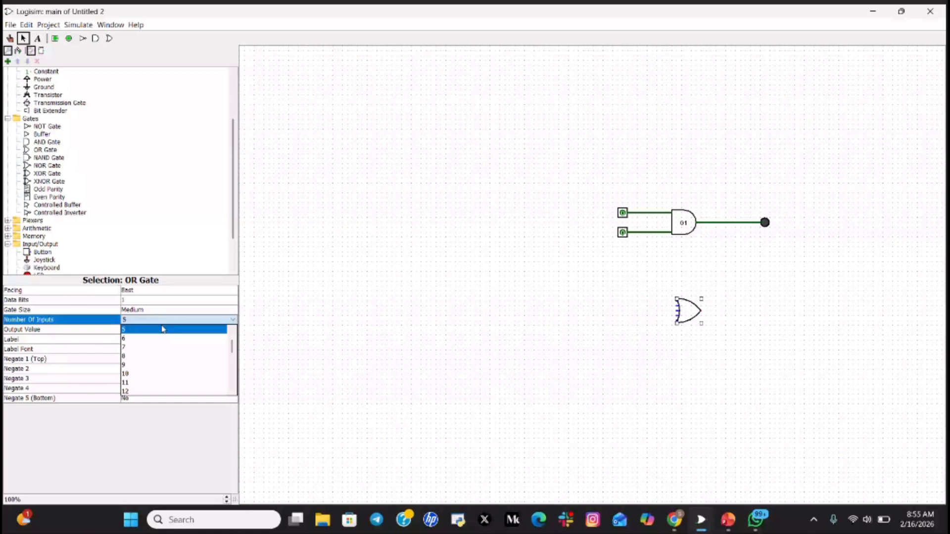
scroll(152, 349, up, 1)
click(144, 330)
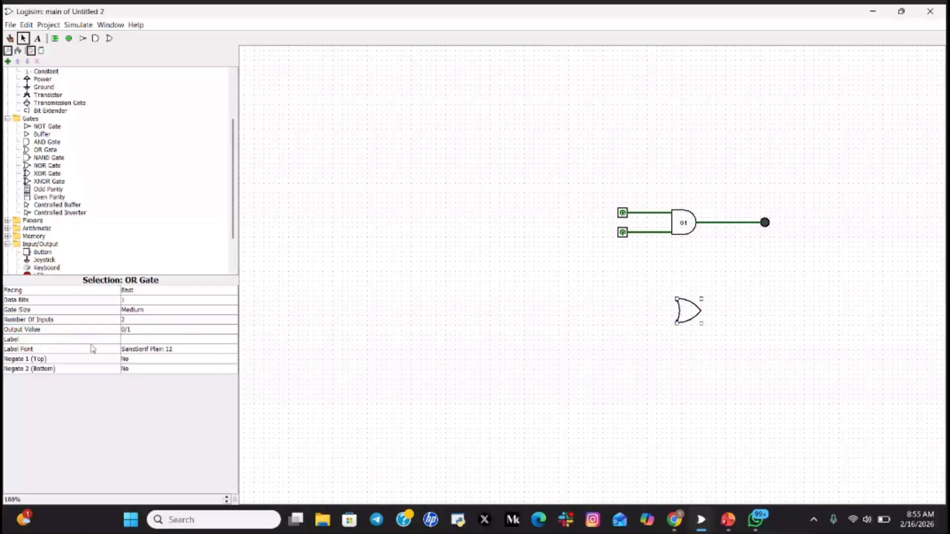
click(143, 341)
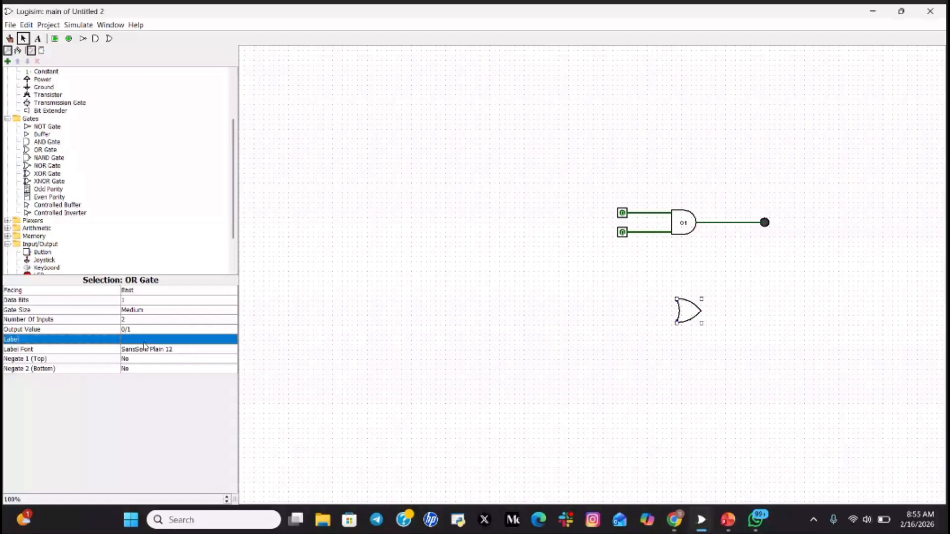
text(G)
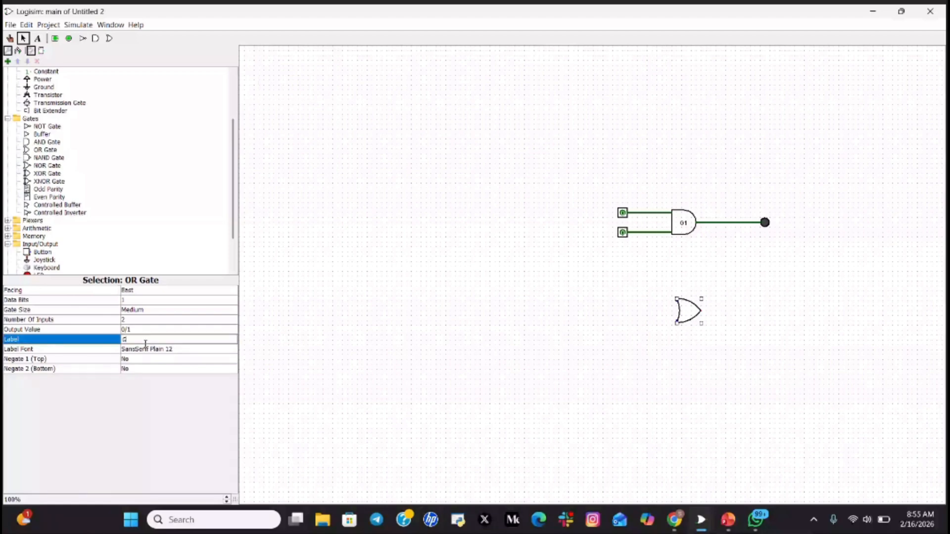
text(2)
key(Return)
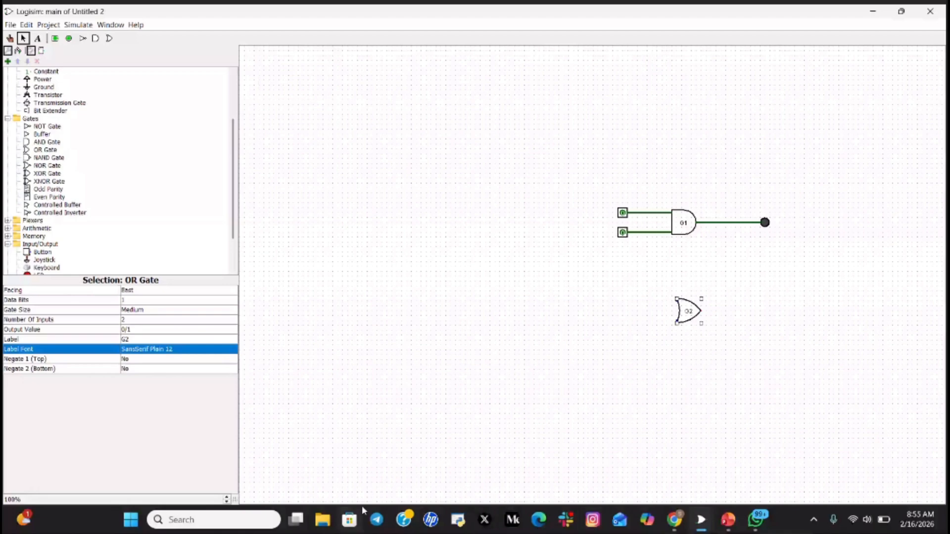
- Place two stacked input pins left of OR gate G2 and nudge G2 into line
click(55, 39)
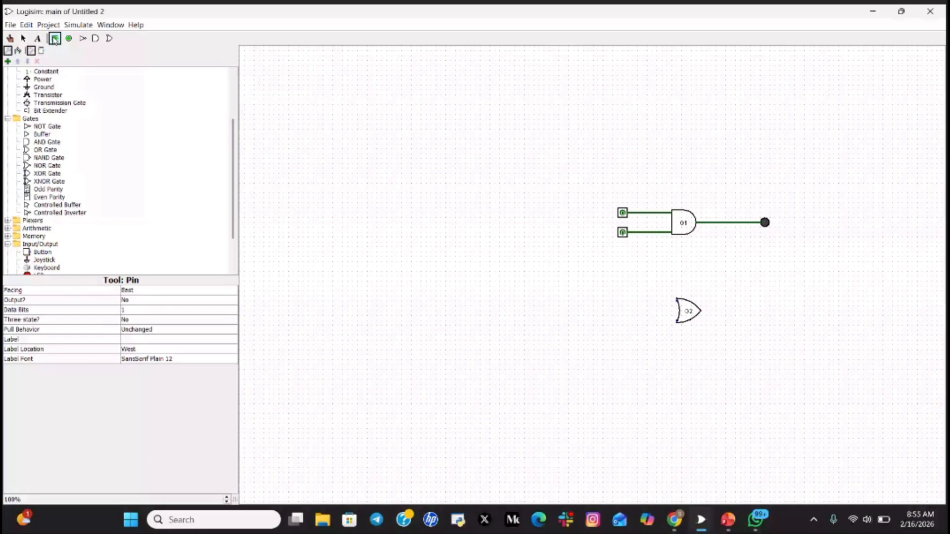
click(629, 299)
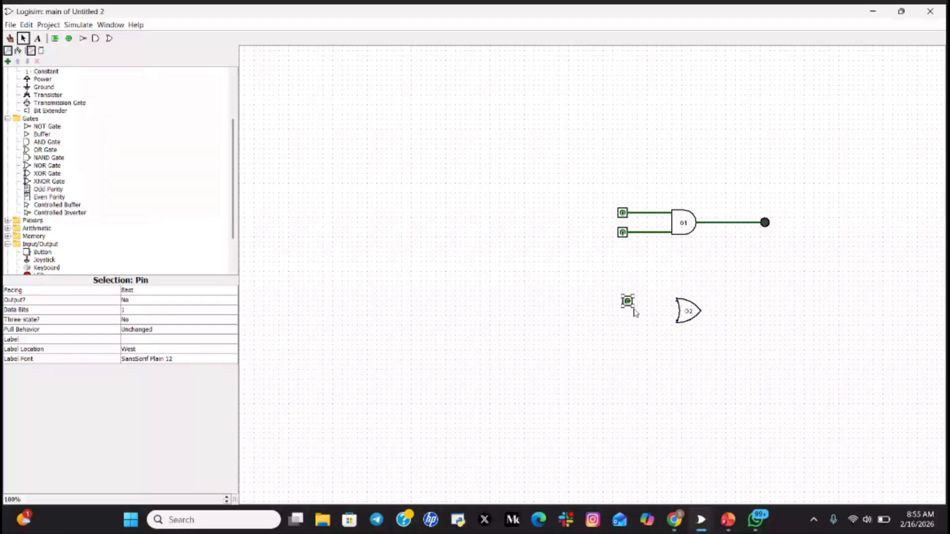
key(ctrl+d)
drag(632, 305, 627, 320)
click(694, 309)
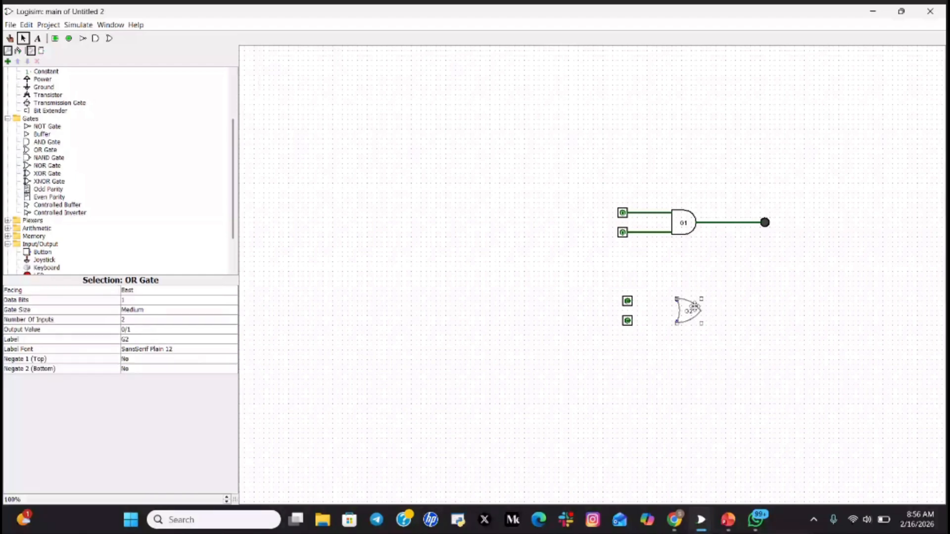
drag(694, 307, 693, 307)
mouse_move(634, 303)
mouse_down()
mouse_move(679, 302)
mouse_move(701, 315)
mouse_up()
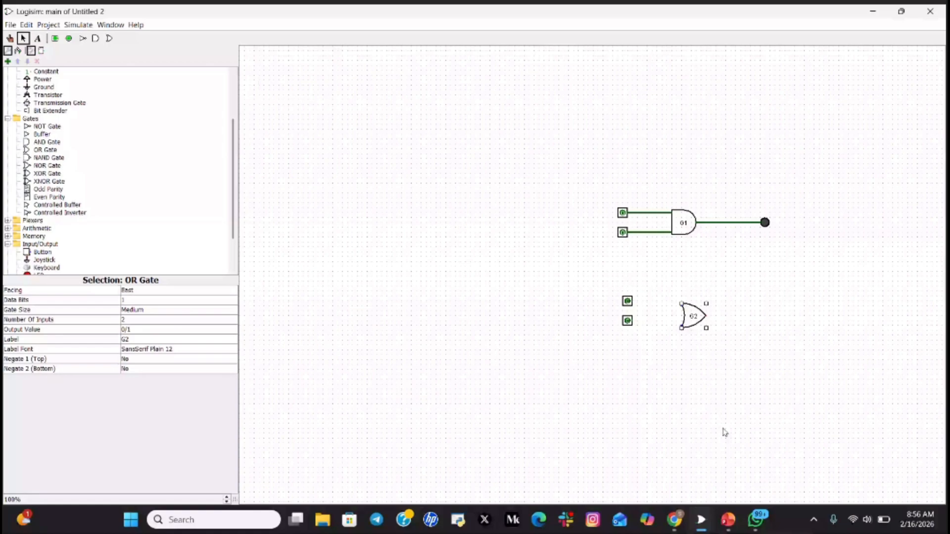
click(675, 520)
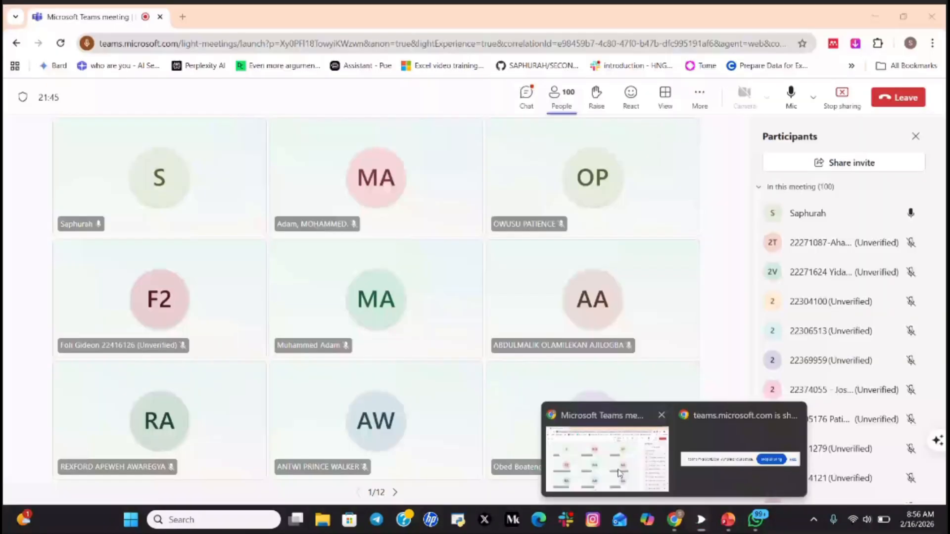
- Check on the Teams meeting, then bring Logisim-evolution back to the front
click(619, 473)
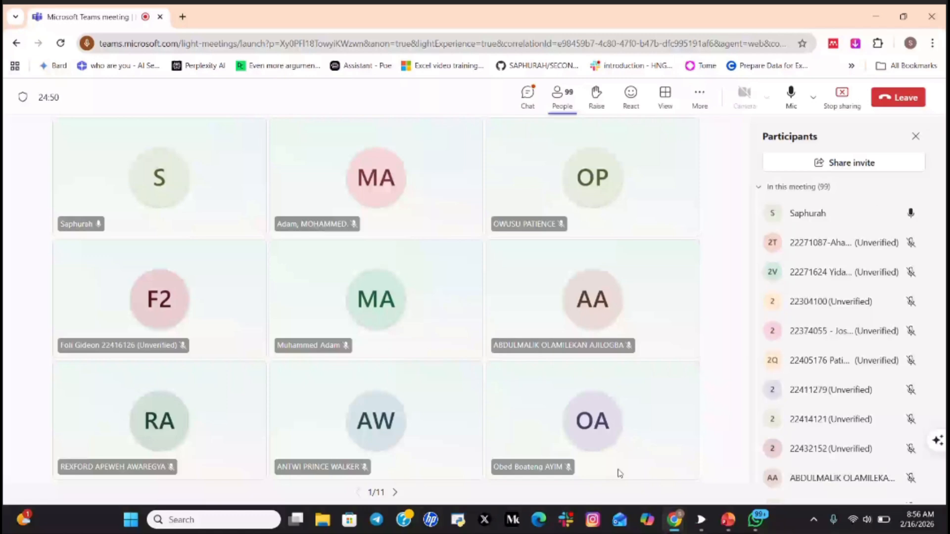
mouse_move(700, 519)
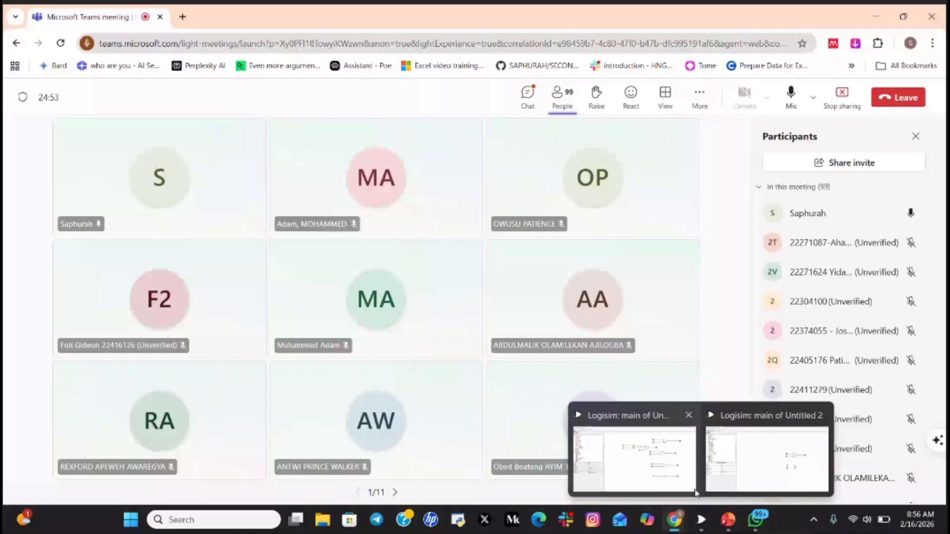
click(753, 484)
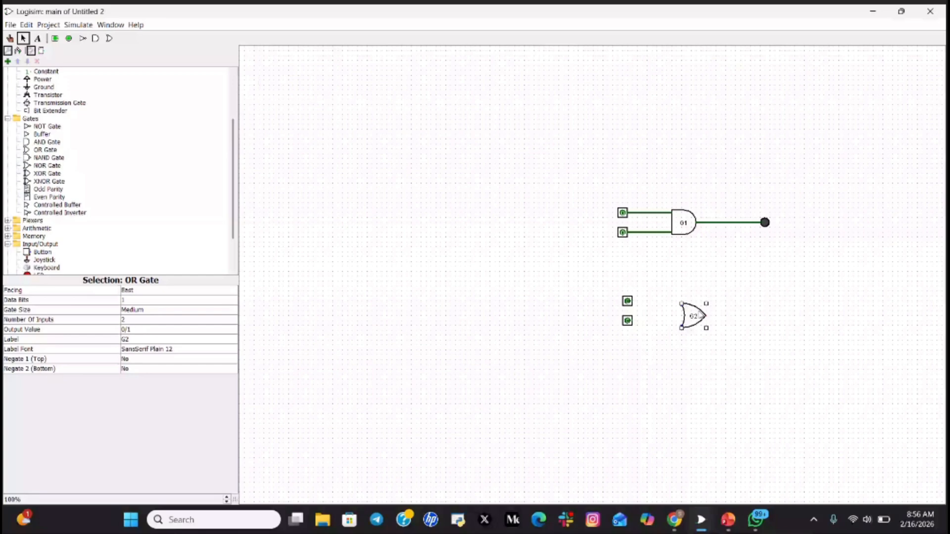
- Line OR gate G2 up with the pins and wire the upper pin to G2's top input
drag(702, 316, 701, 311)
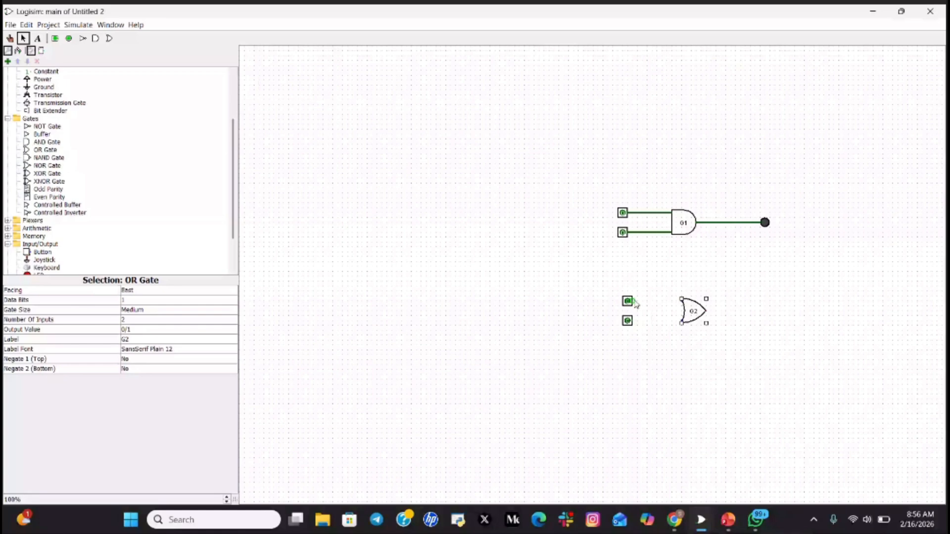
drag(633, 301, 681, 301)
key(ctrl+z)
click(628, 301)
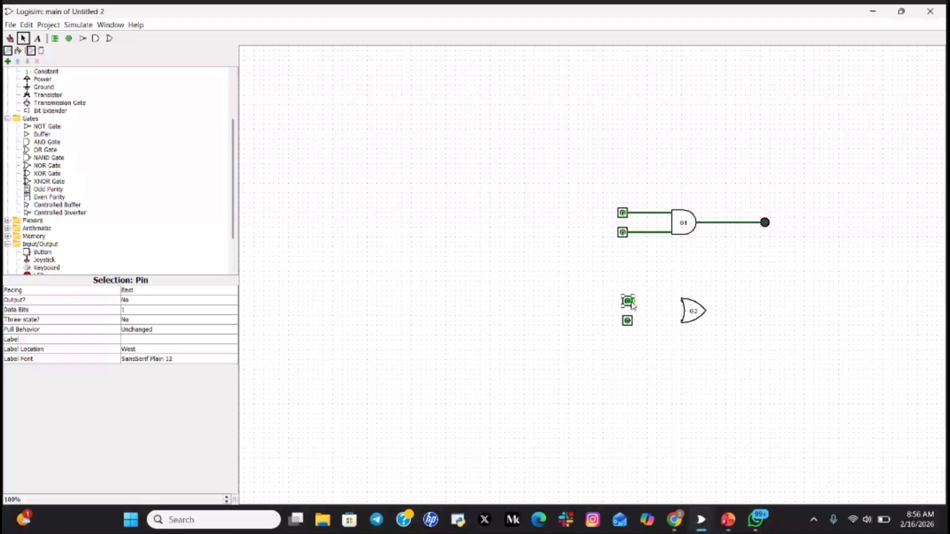
drag(632, 303, 683, 299)
click(690, 356)
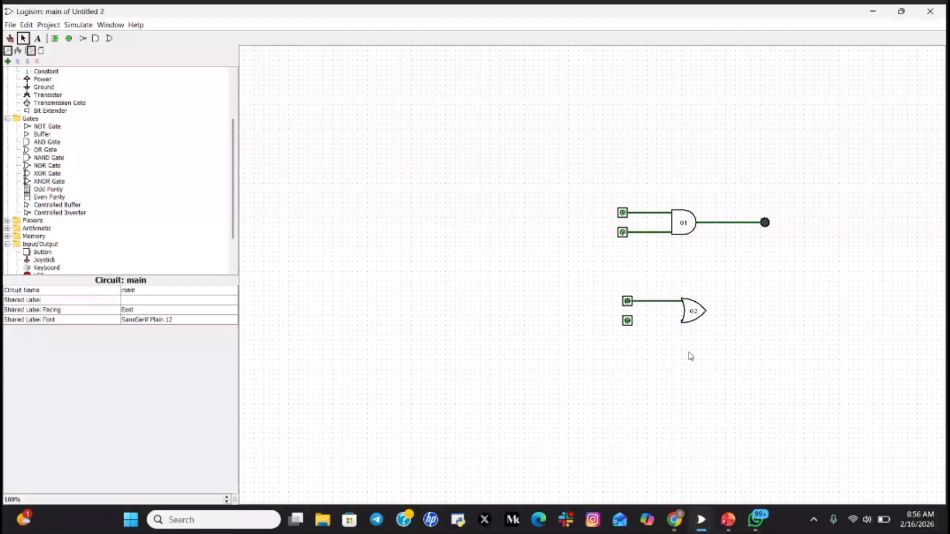
- Wire the lower pin to G2's bottom input and pick up an LED component
drag(632, 321, 682, 320)
click(628, 321)
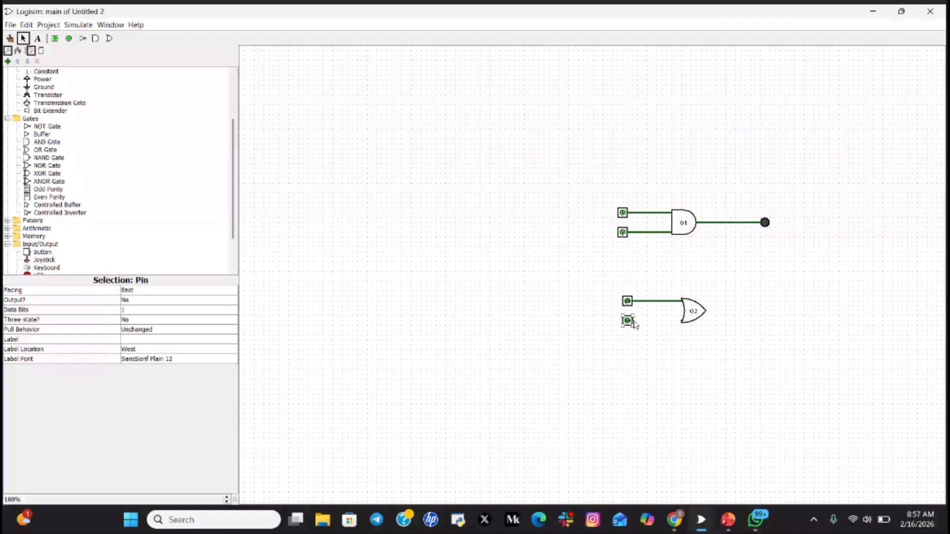
drag(633, 321, 681, 321)
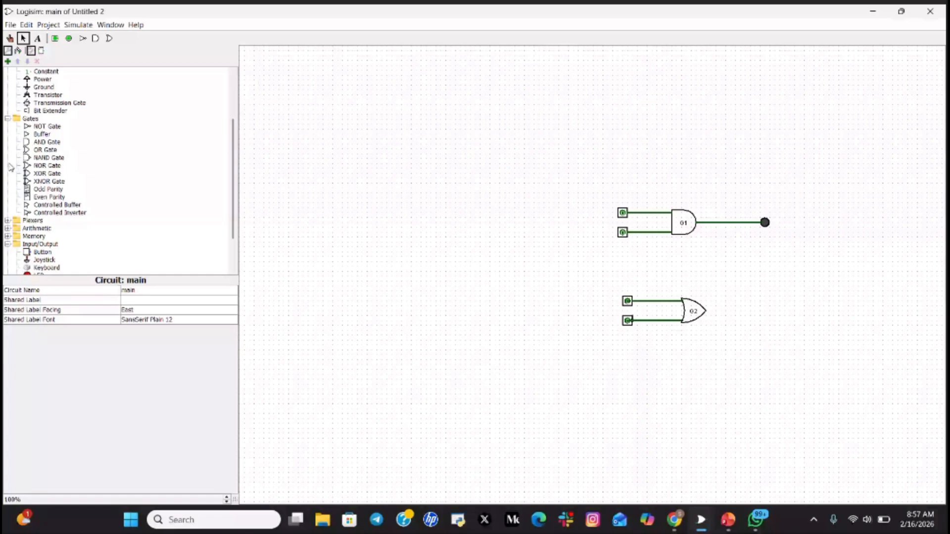
scroll(11, 167, up, 3)
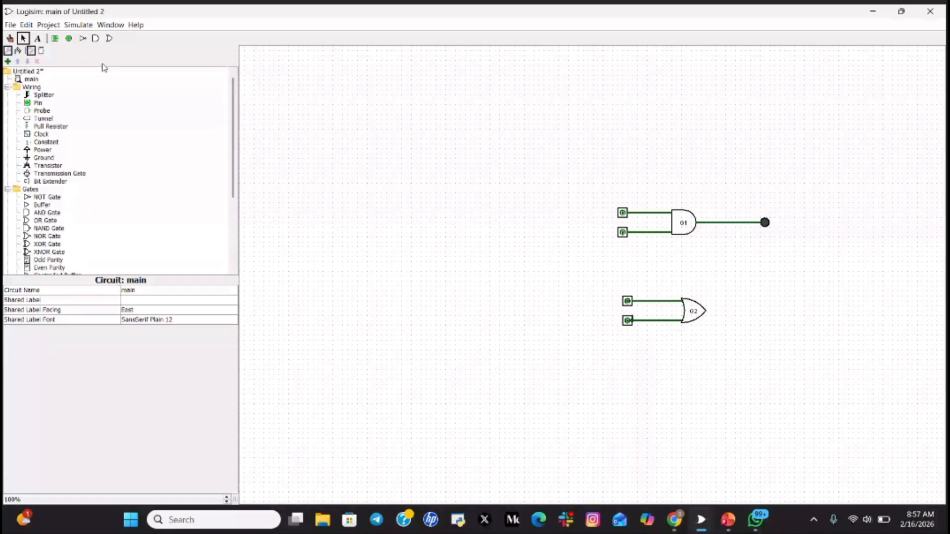
scroll(82, 236, down, 3)
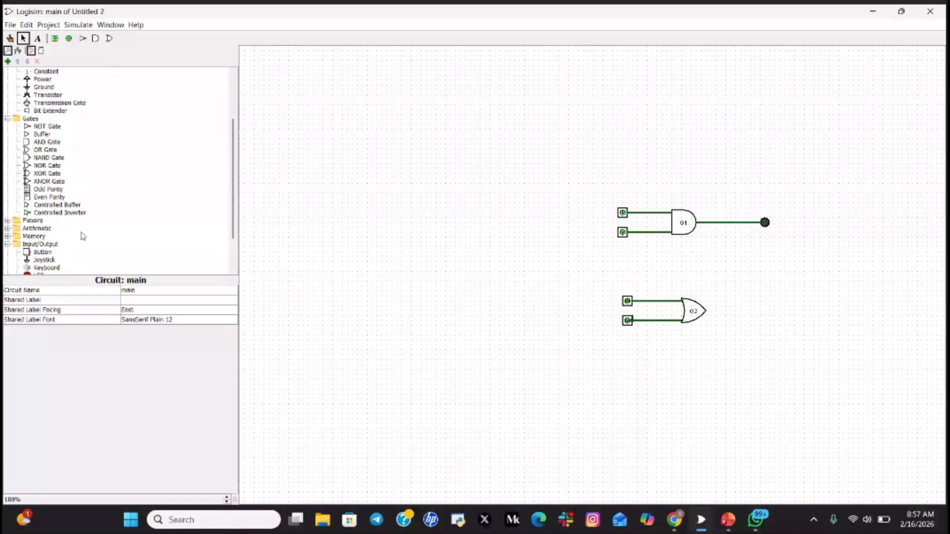
scroll(82, 235, down, 1)
click(37, 252)
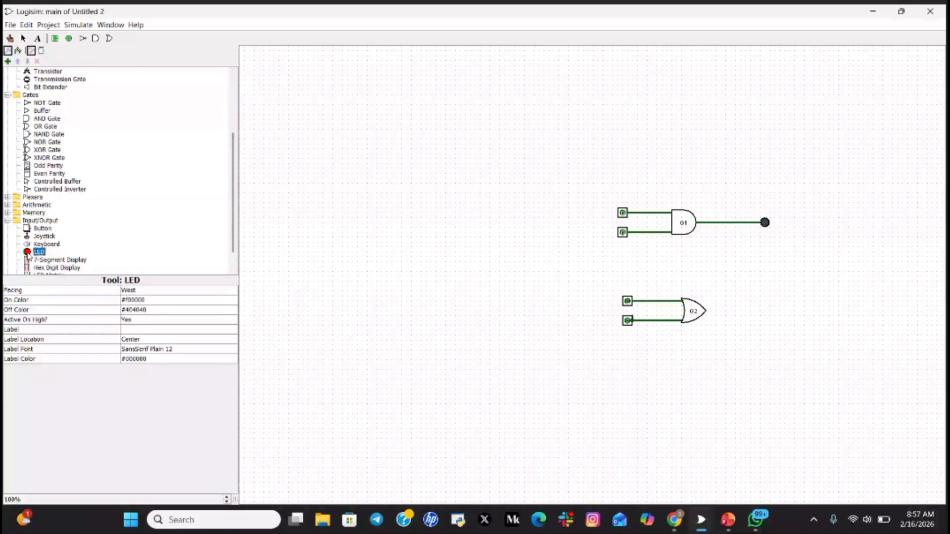
- Place an LED right of G2 and wire G2's output to it
click(773, 310)
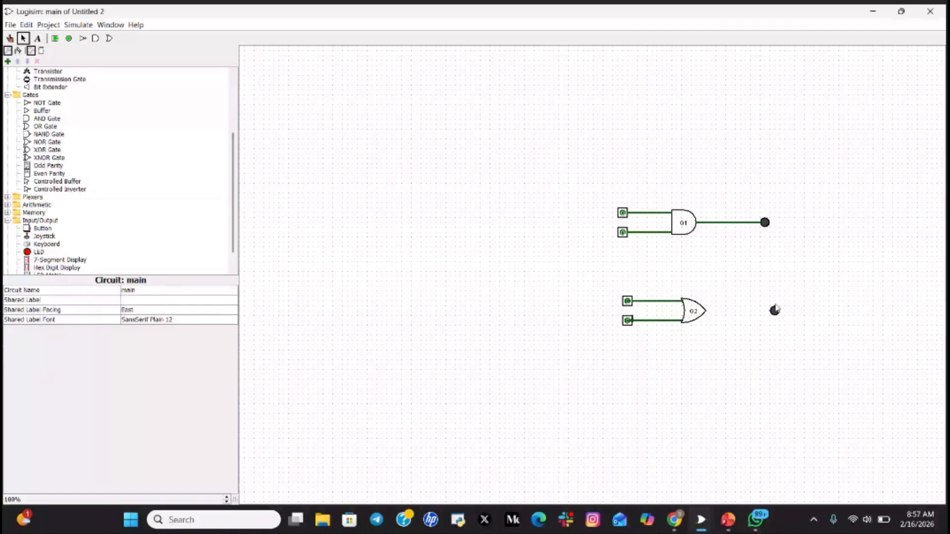
click(774, 310)
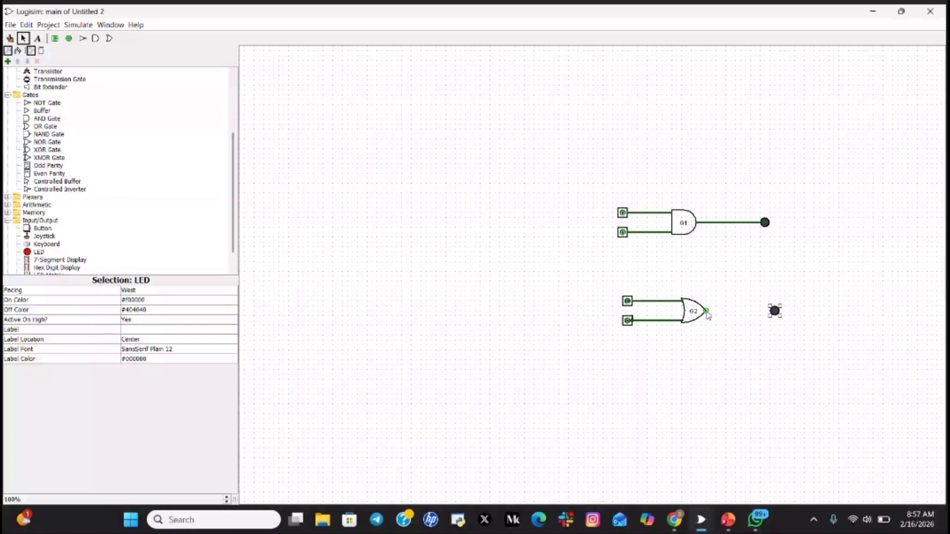
drag(706, 311, 772, 312)
click(777, 378)
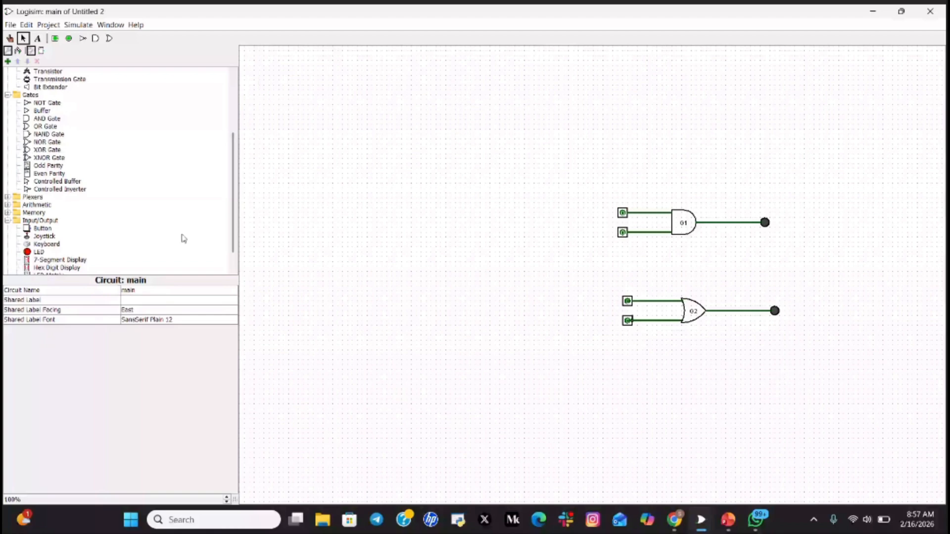
- With the Poke tool, set G2's top input to 1 so the LED lights
scroll(183, 239, up, 5)
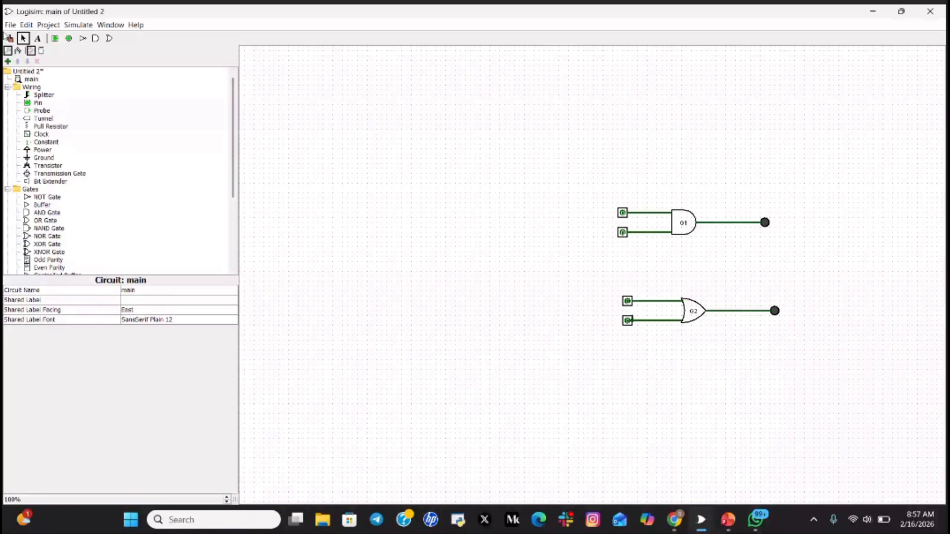
click(9, 38)
click(627, 302)
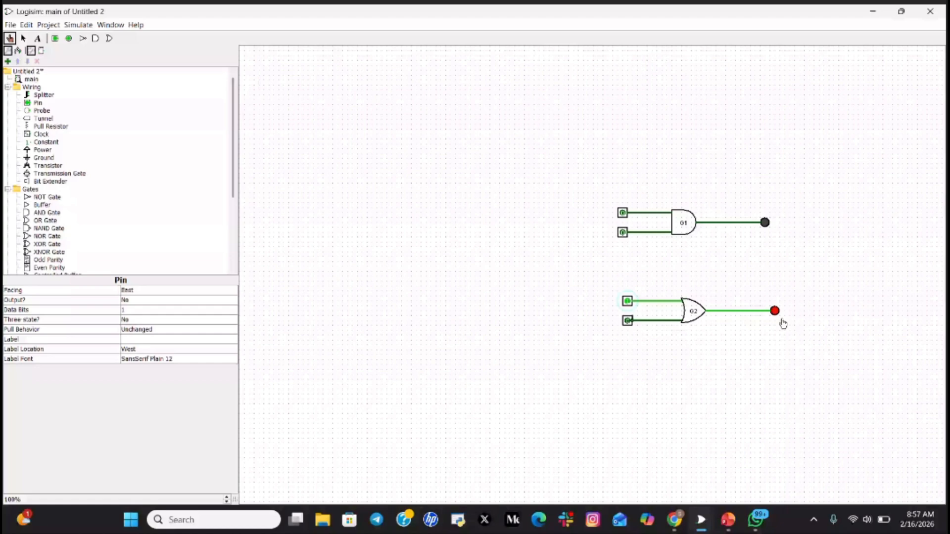
- Toggle G2's top input off and on, set the bottom input to 1, then return to the OR Gate slide
click(627, 301)
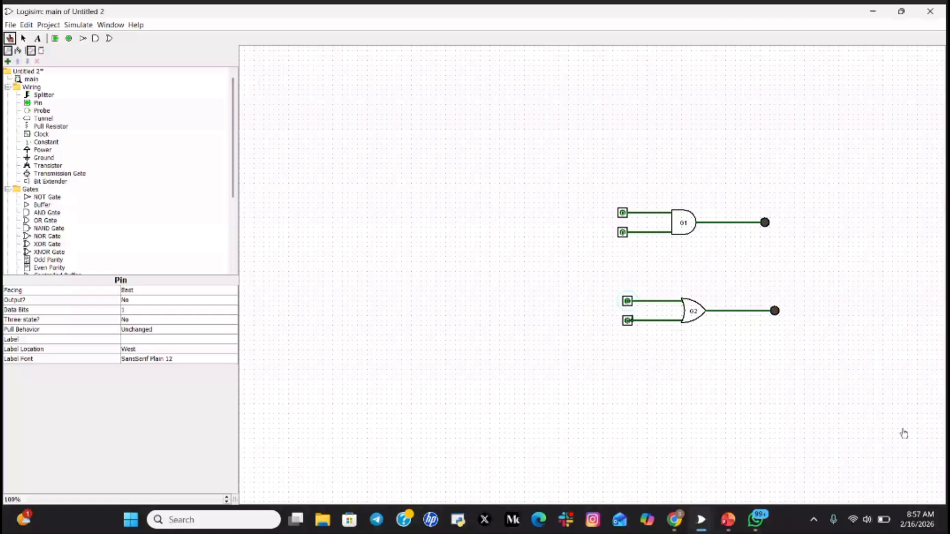
click(626, 305)
click(628, 322)
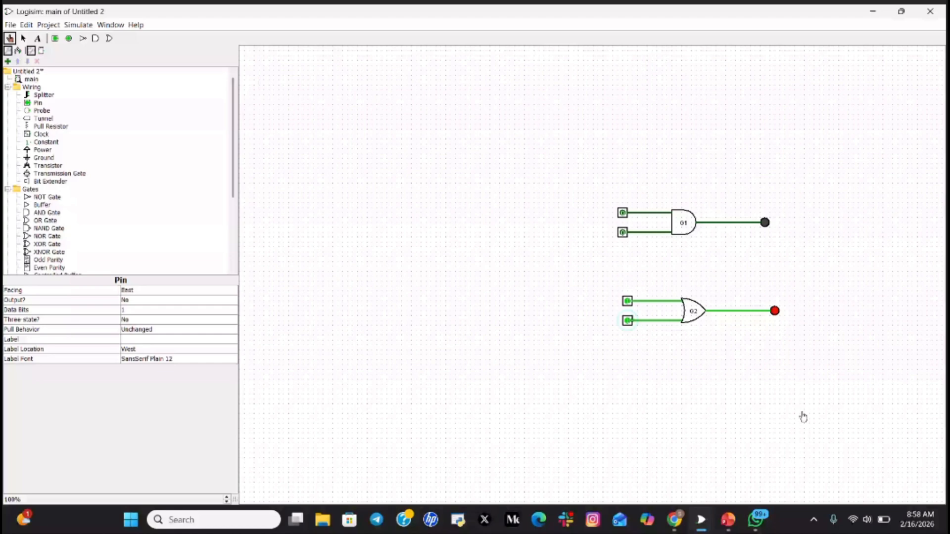
mouse_move(727, 519)
click(715, 477)
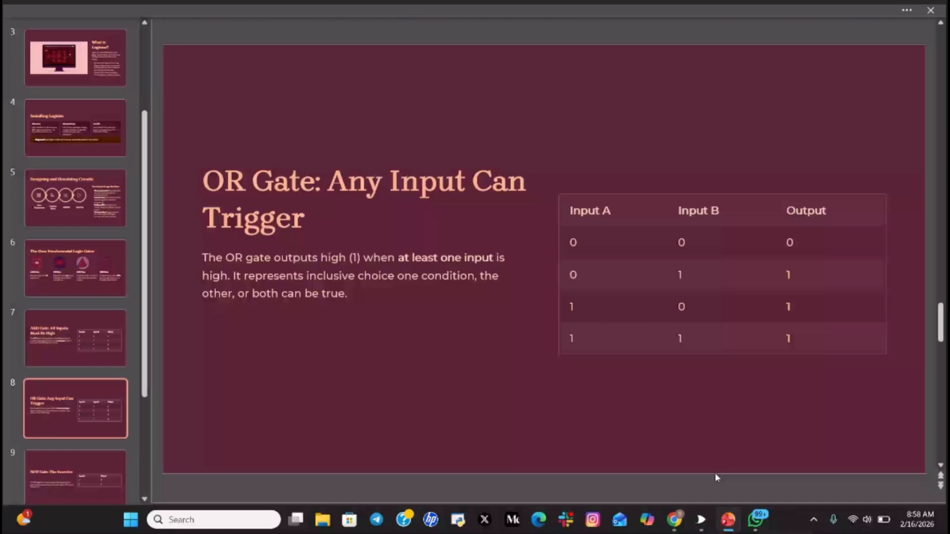
- Advance to slide 9, 'NOT Gate: The Inverter'
key(Down)
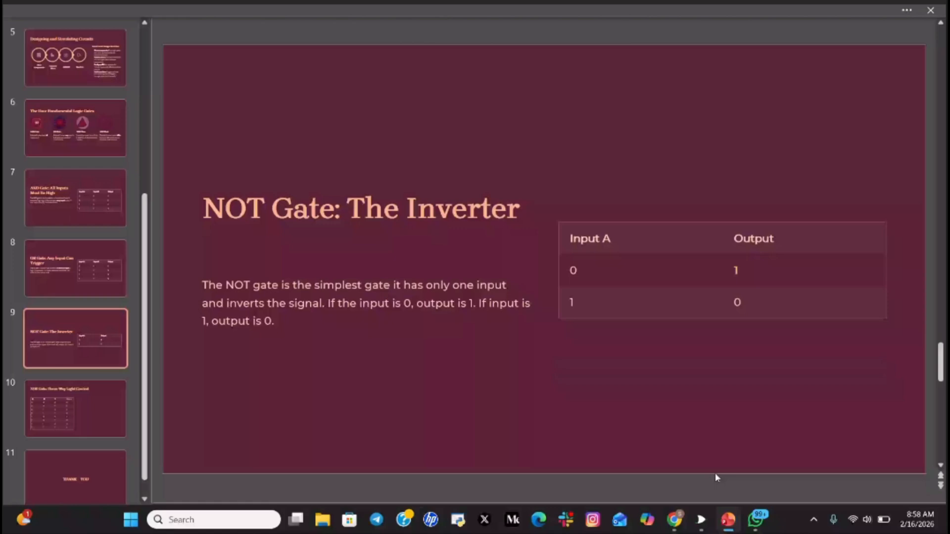
- Bring the Untitled 2 circuit forward and place a NOT gate above the AND gate
click(701, 519)
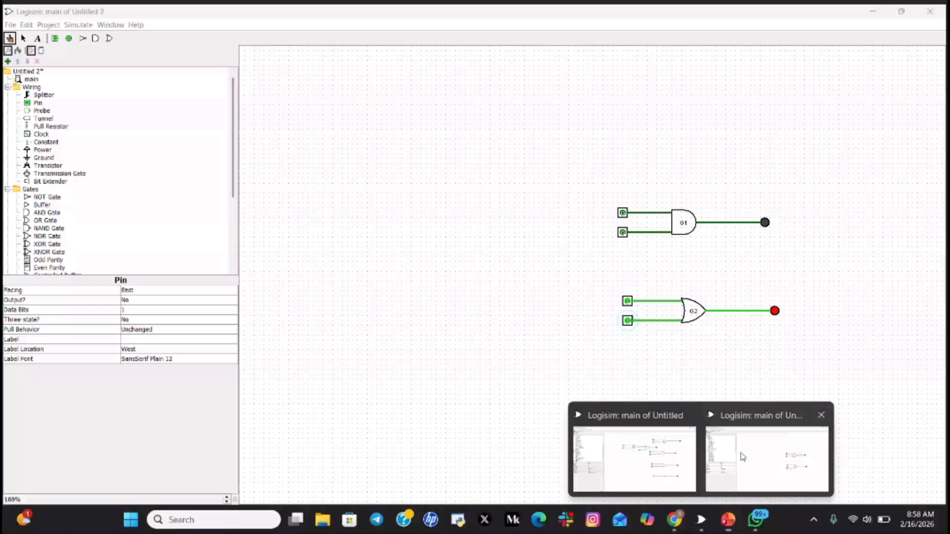
click(742, 457)
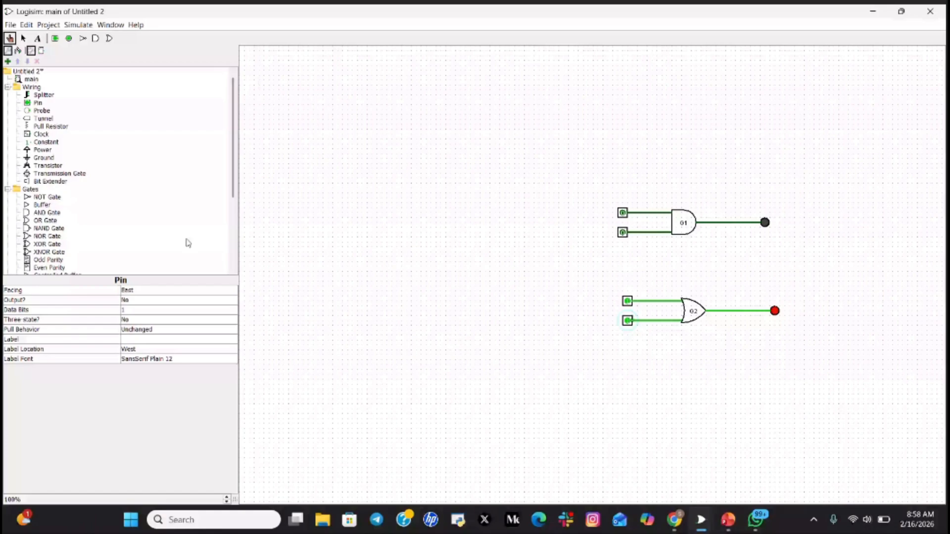
click(27, 197)
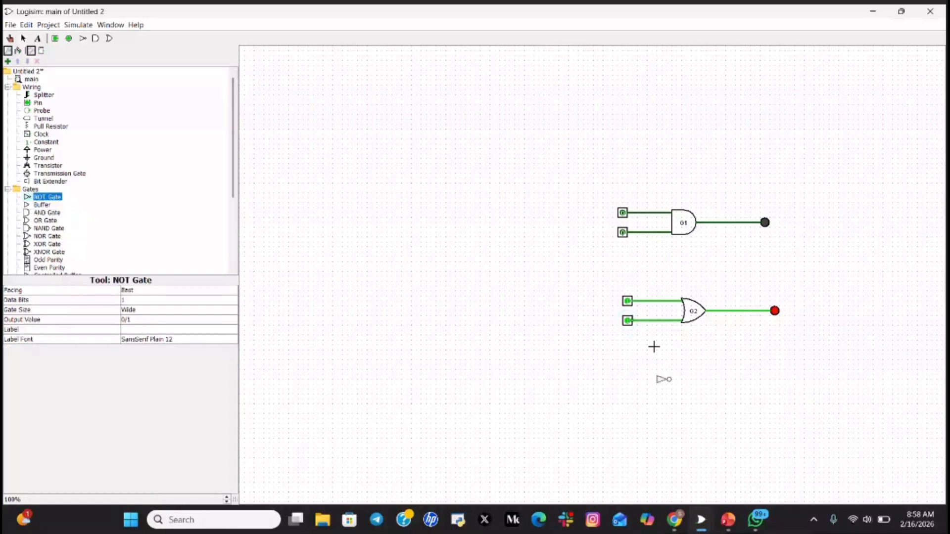
click(676, 124)
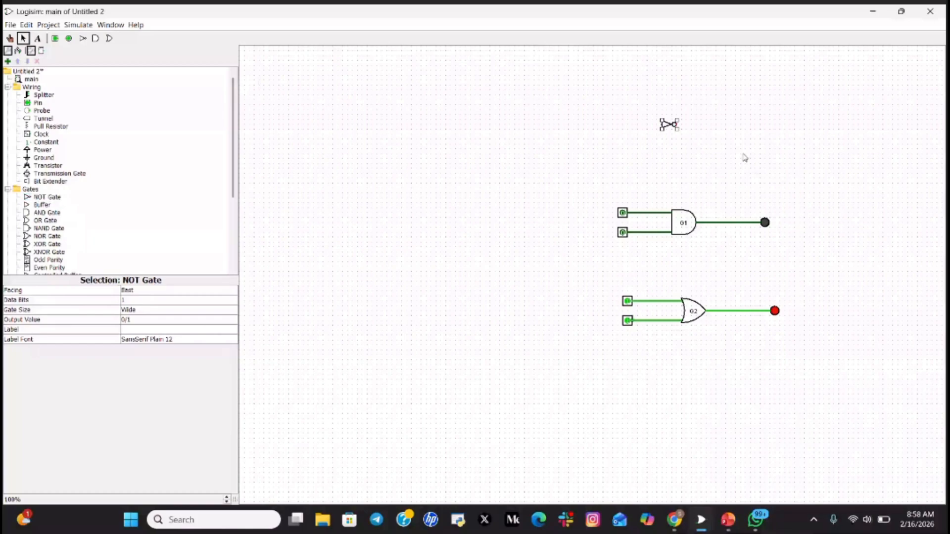
click(745, 158)
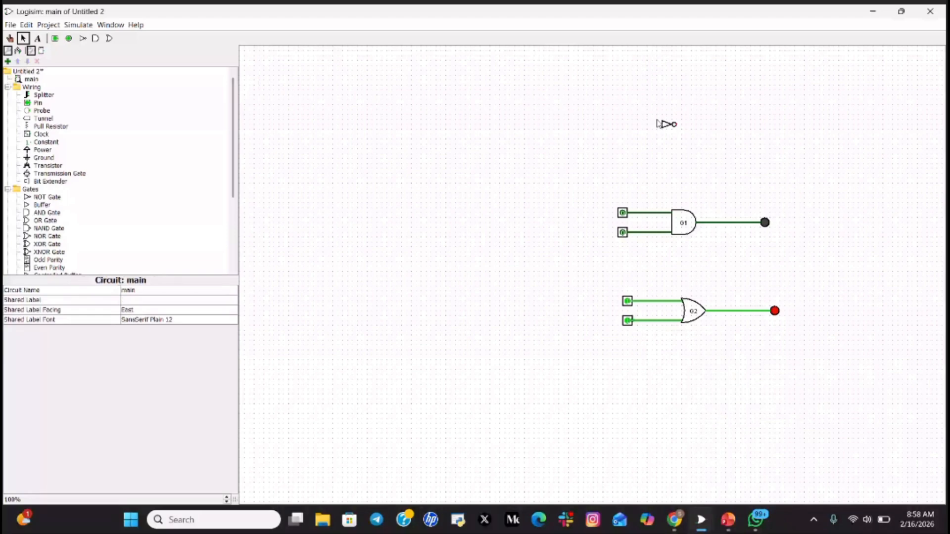
- Enter G3 as the new NOT gate's label
click(660, 123)
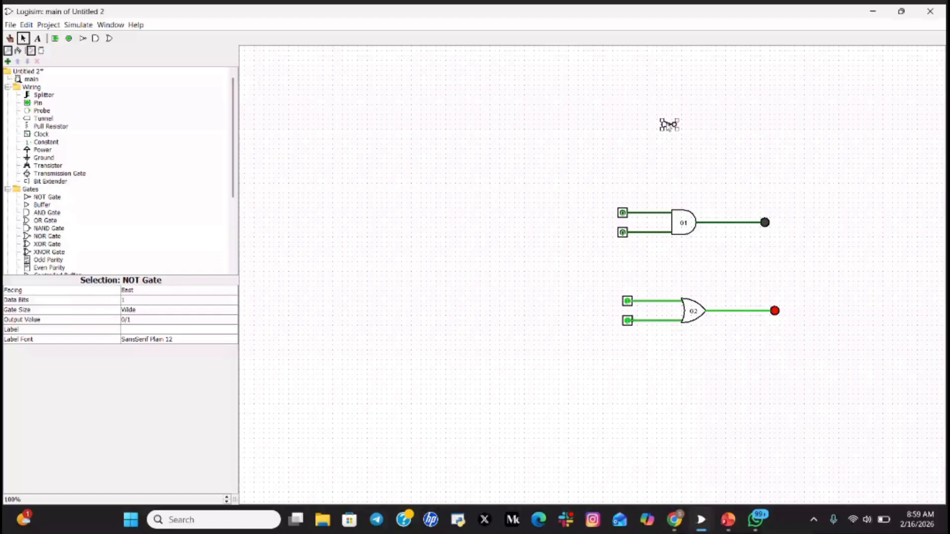
click(171, 330)
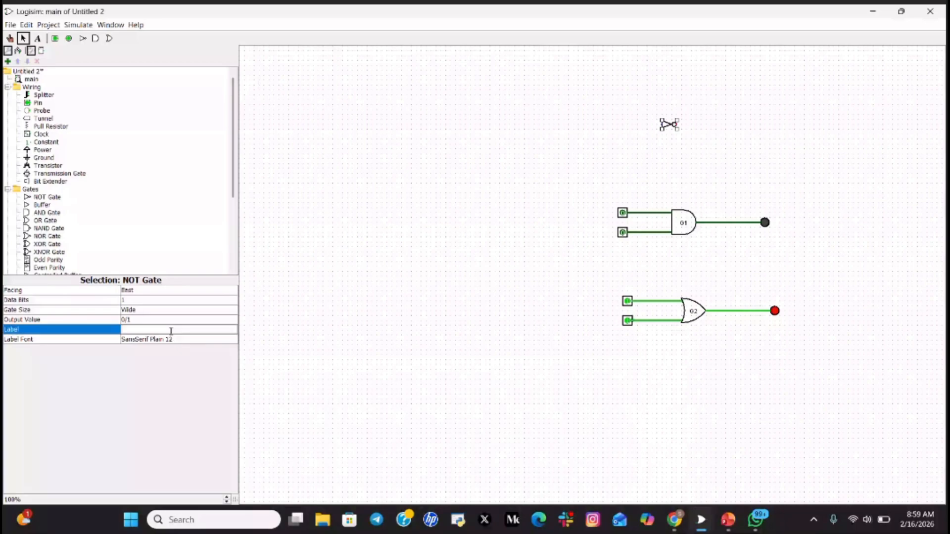
text(G3)
- Confirm the G3 label and wire a new input pin into G3's input
click(171, 338)
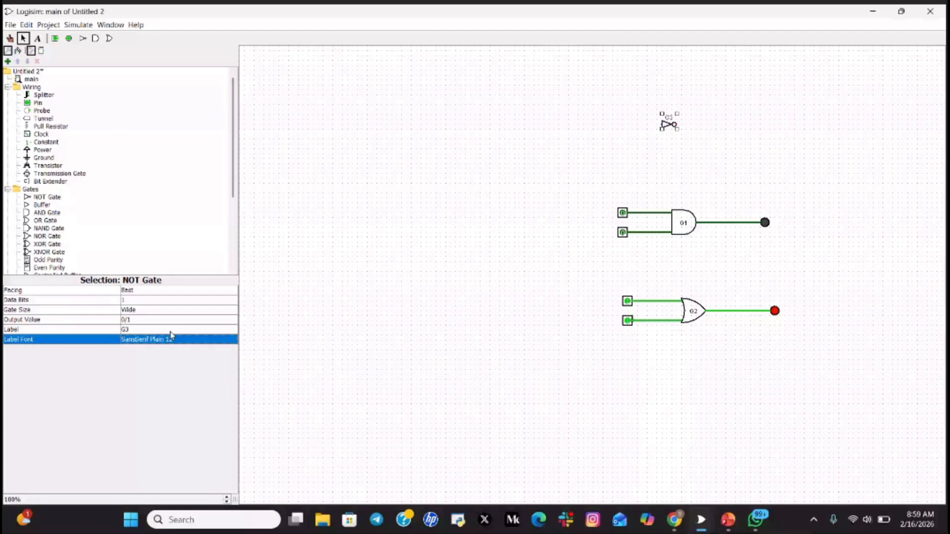
click(646, 128)
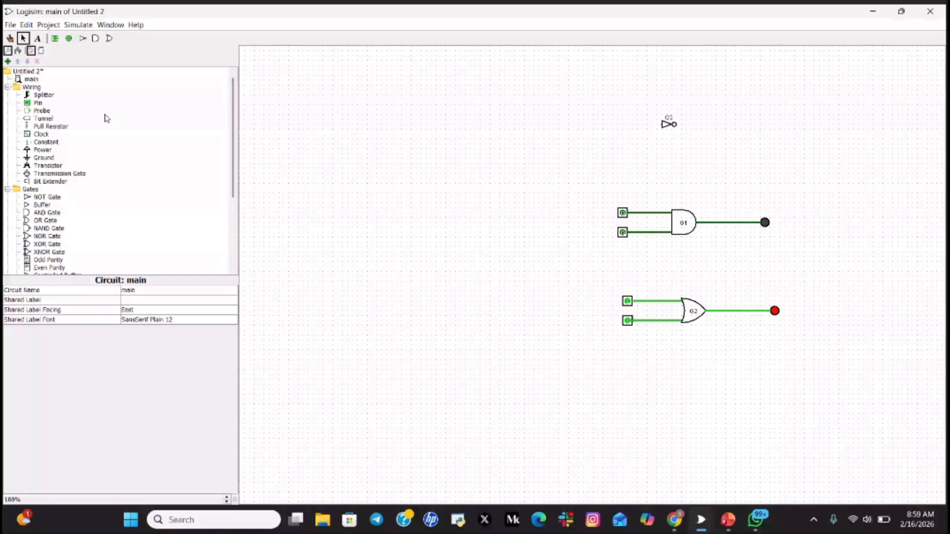
click(54, 38)
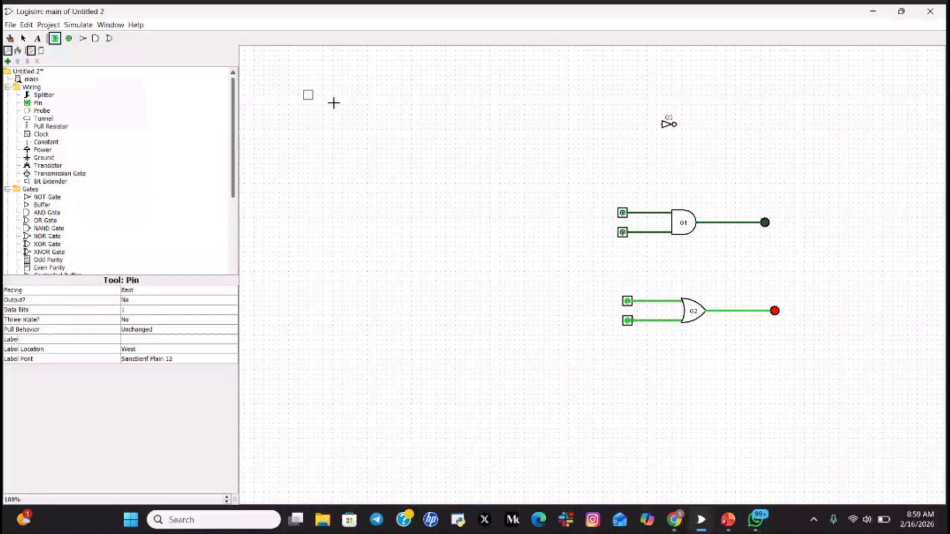
click(613, 125)
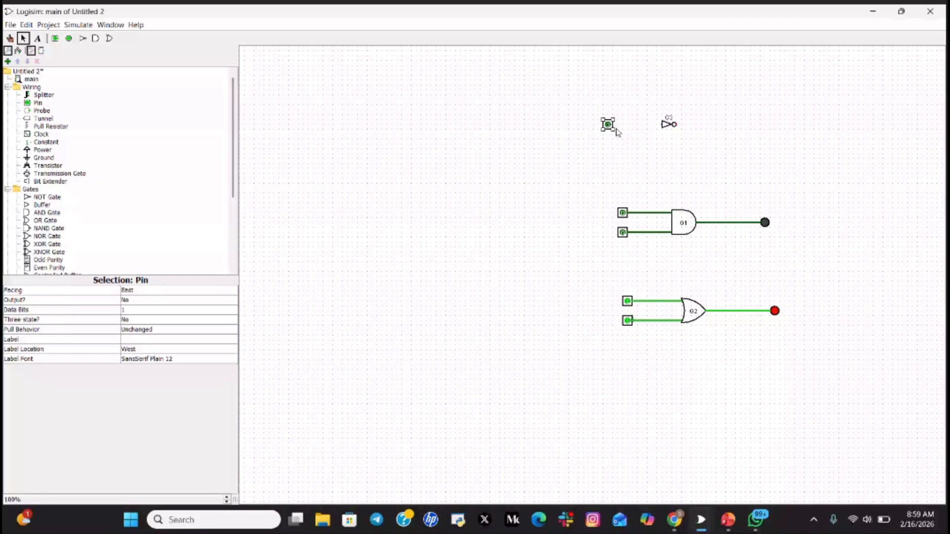
drag(616, 127, 661, 124)
click(722, 143)
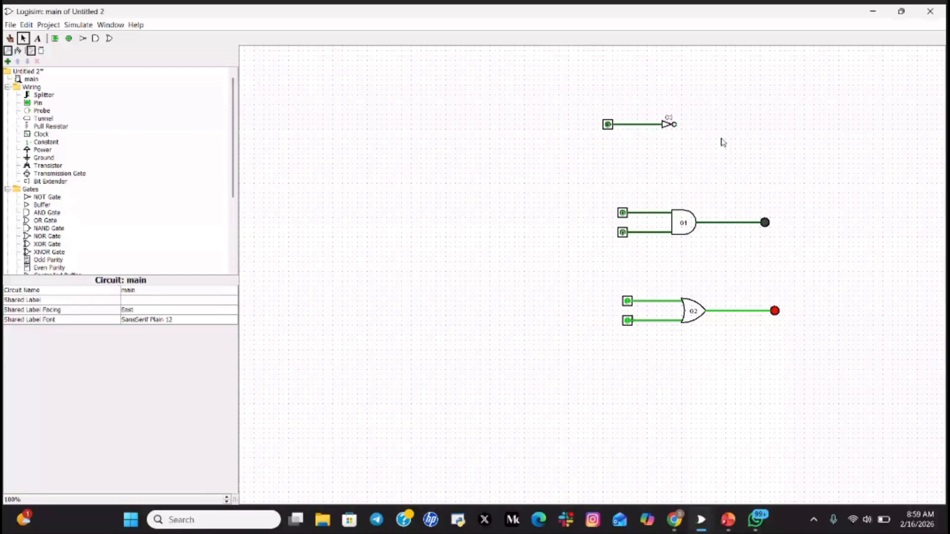
- Place an LED right of G3 and wire G3's output to it
scroll(52, 225, down, 3)
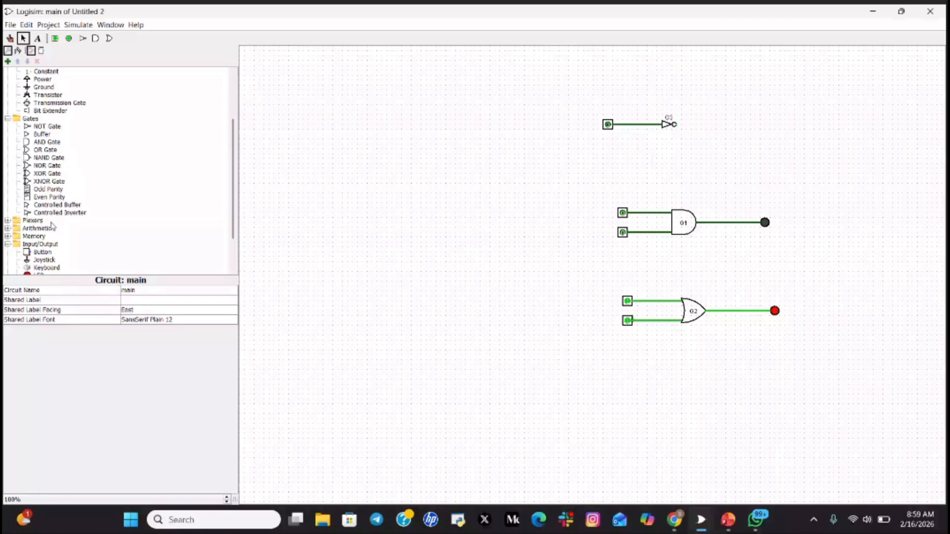
scroll(52, 225, down, 2)
click(39, 232)
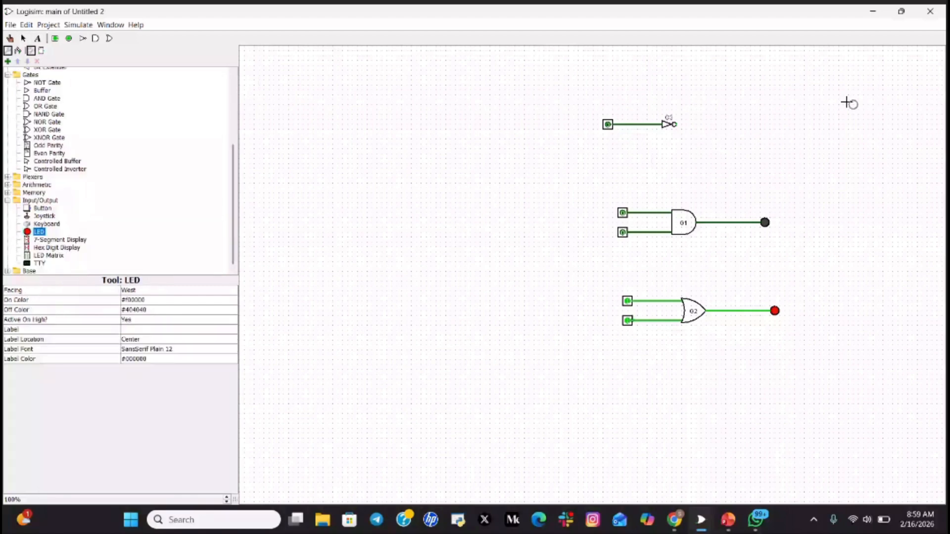
click(736, 125)
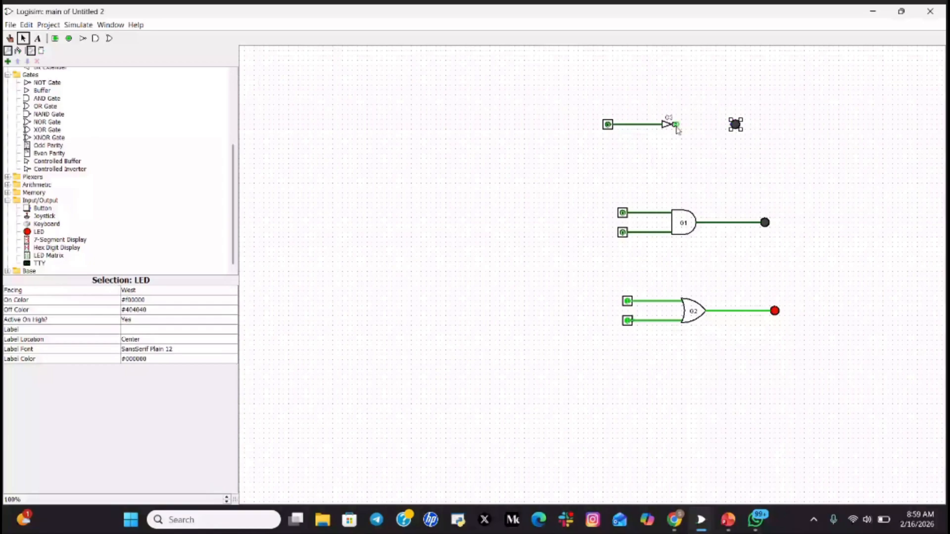
drag(675, 124, 735, 124)
click(606, 128)
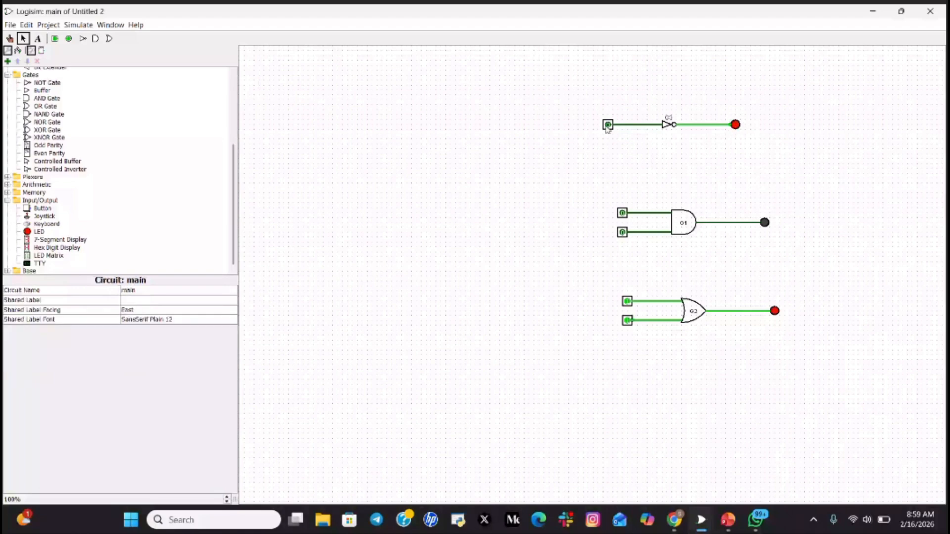
click(607, 126)
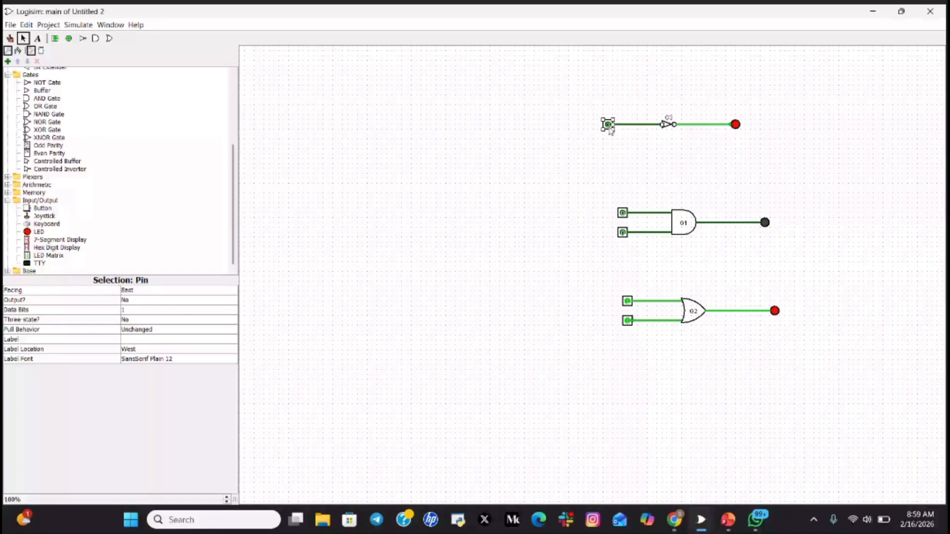
click(10, 38)
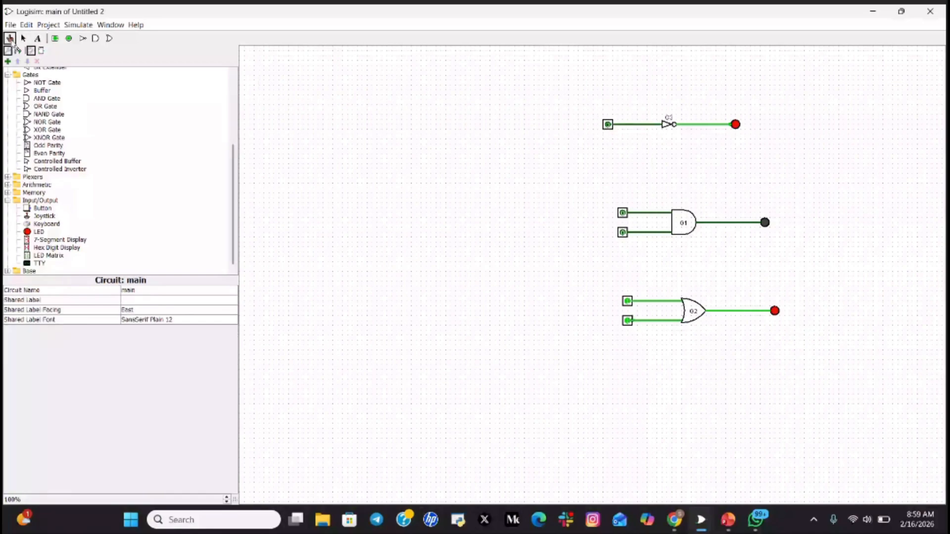
click(607, 125)
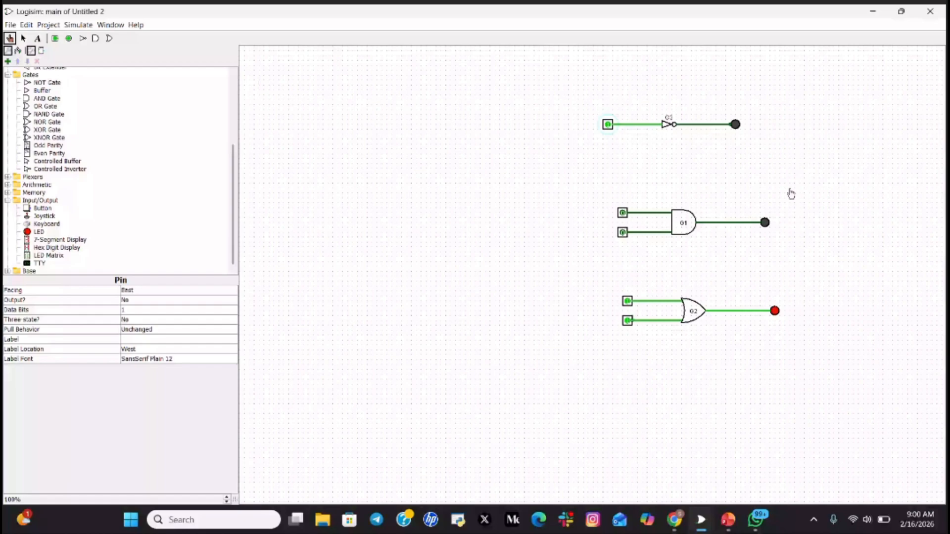
click(608, 126)
- Return to PowerPoint and advance to slide 10, 'XOR Gate: Three-Way Light Control'
key(alt+Tab)
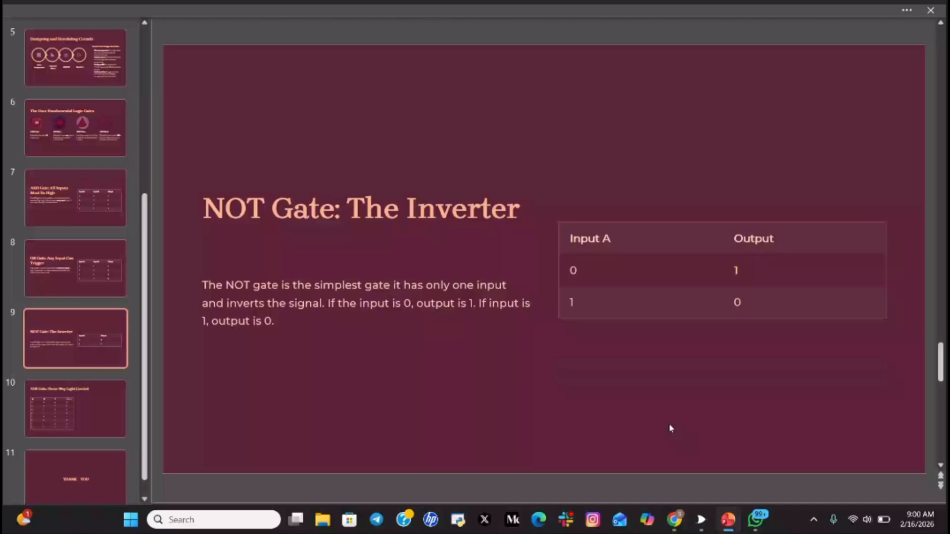
key(Down)
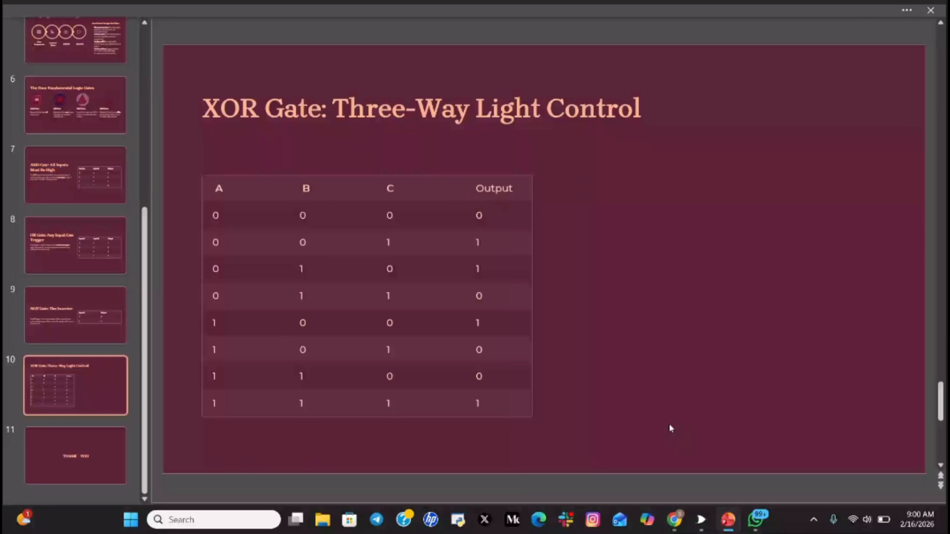
click(704, 527)
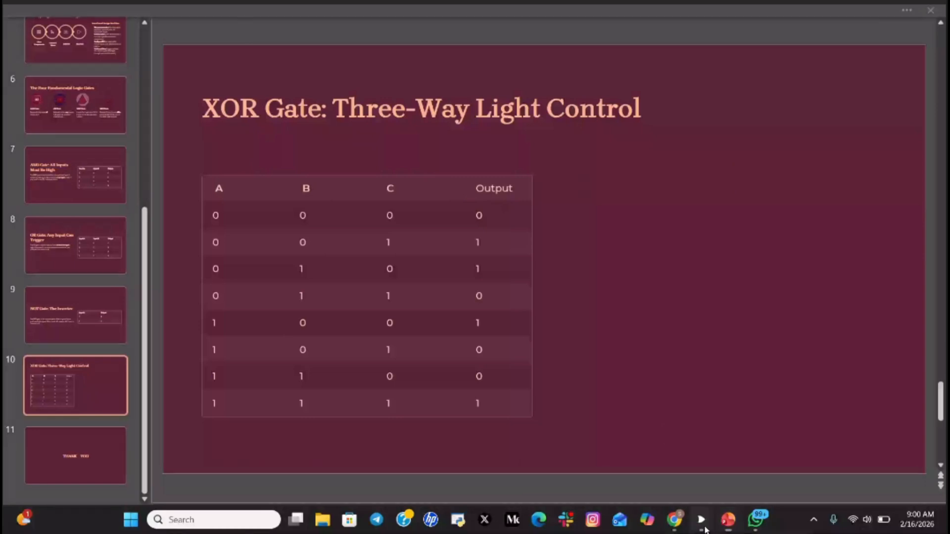
- Bring Untitled 2 forward and place a two-input XOR gate below the OR circuit
mouse_move(691, 442)
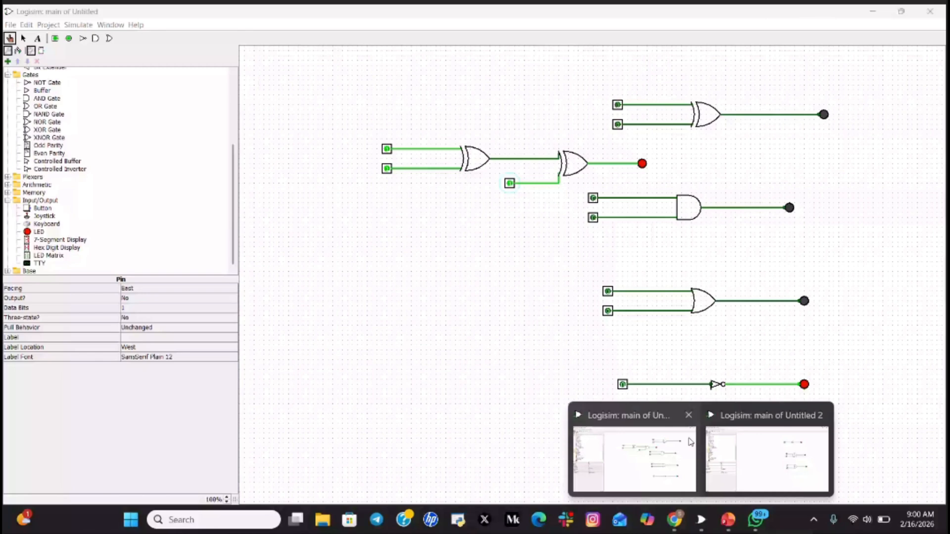
mouse_move(749, 462)
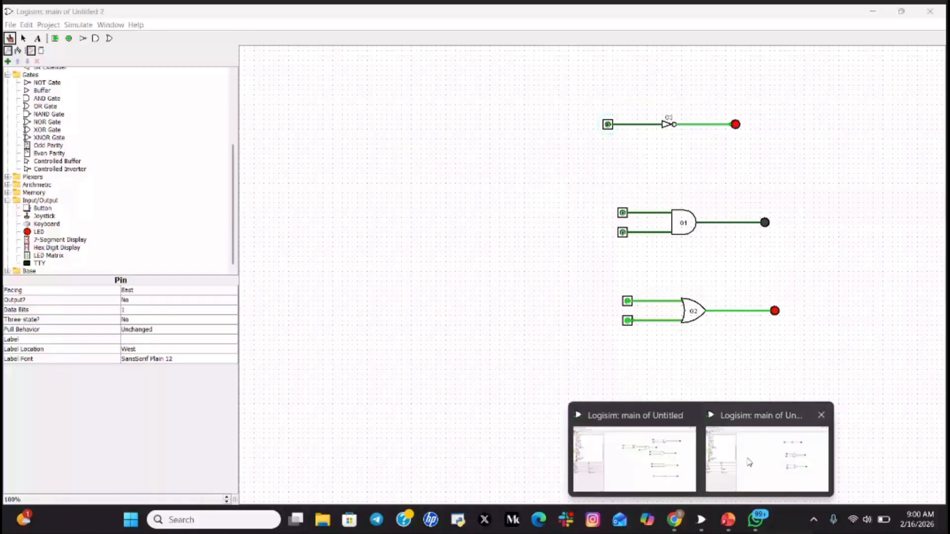
click(749, 463)
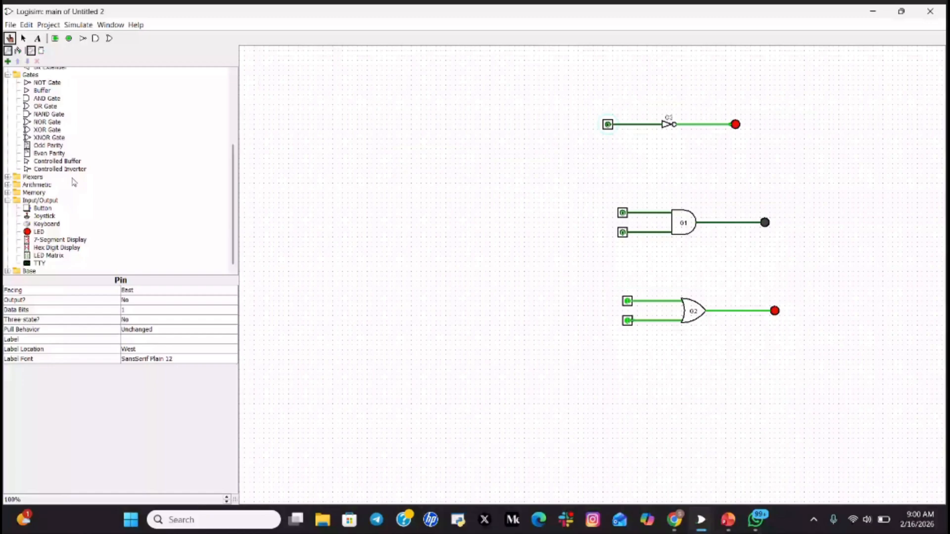
click(47, 130)
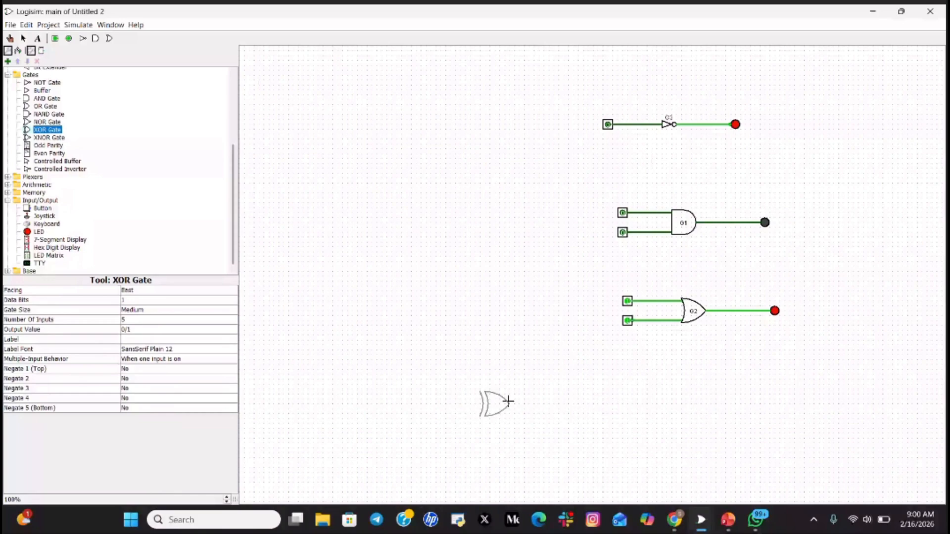
click(542, 394)
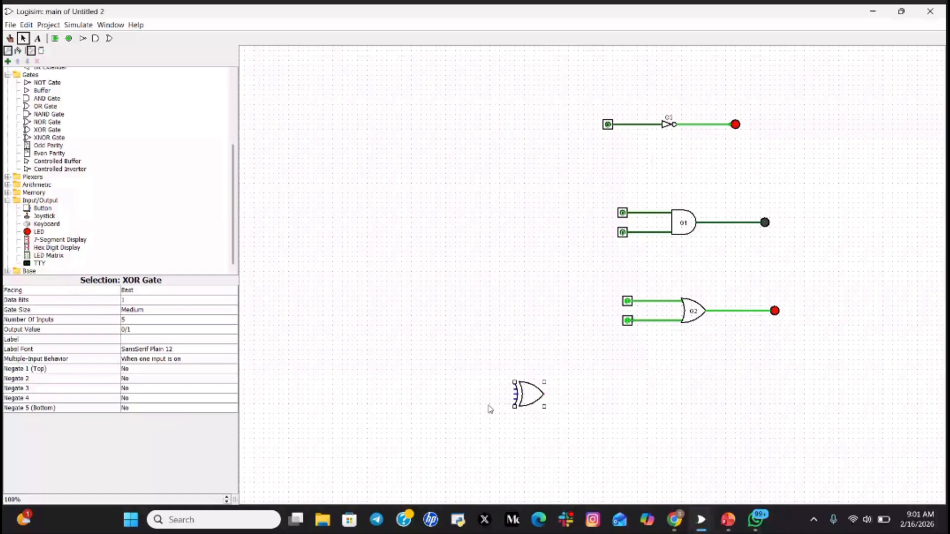
click(141, 319)
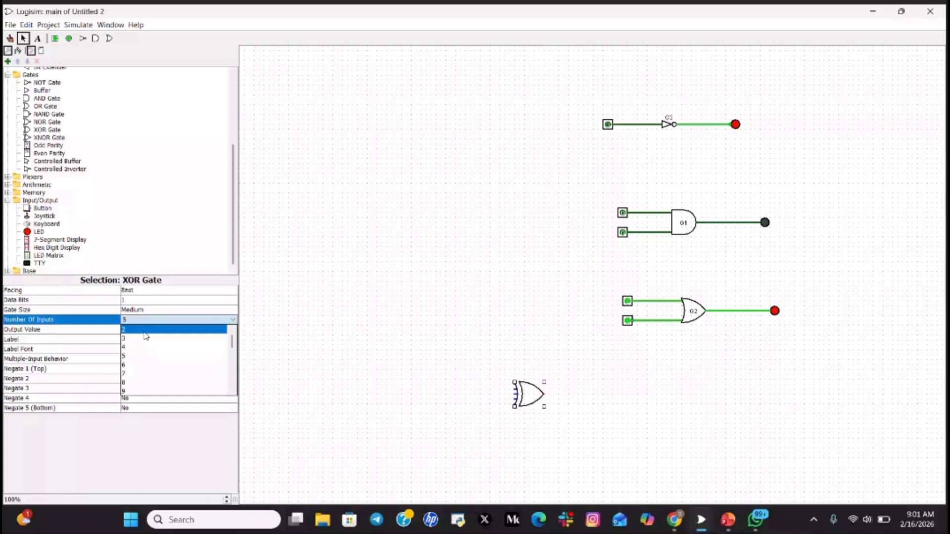
click(146, 330)
drag(534, 393, 559, 389)
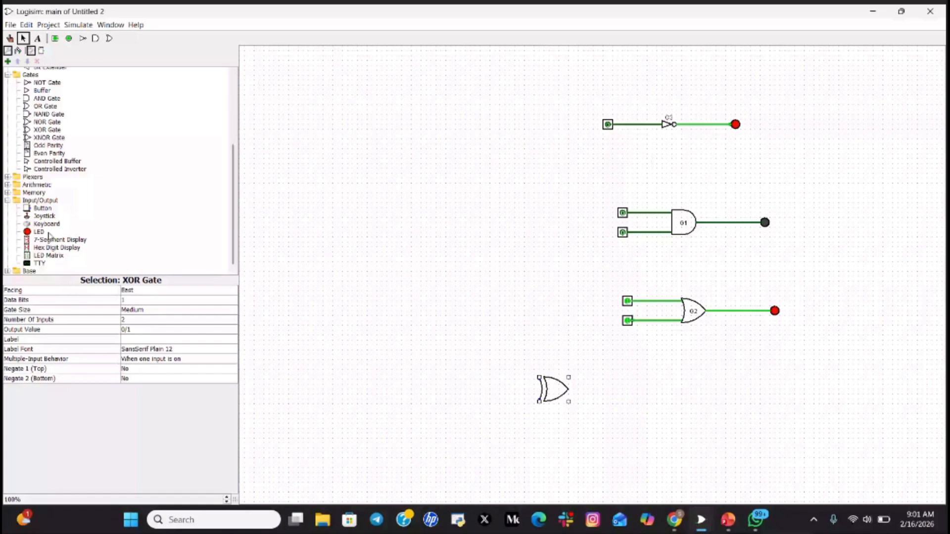
scroll(50, 148, up, 1)
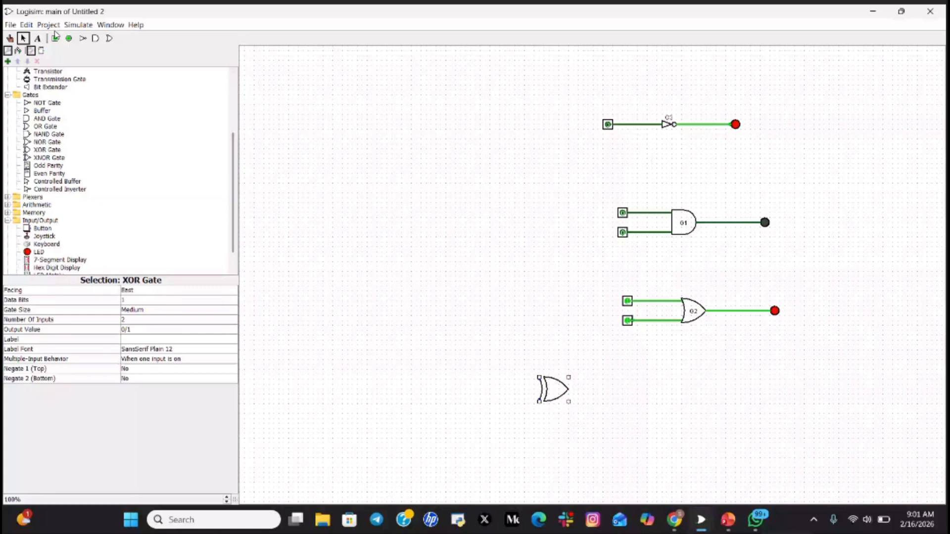
- Place two input pins, one above the other, to the left of the XOR gate
click(55, 38)
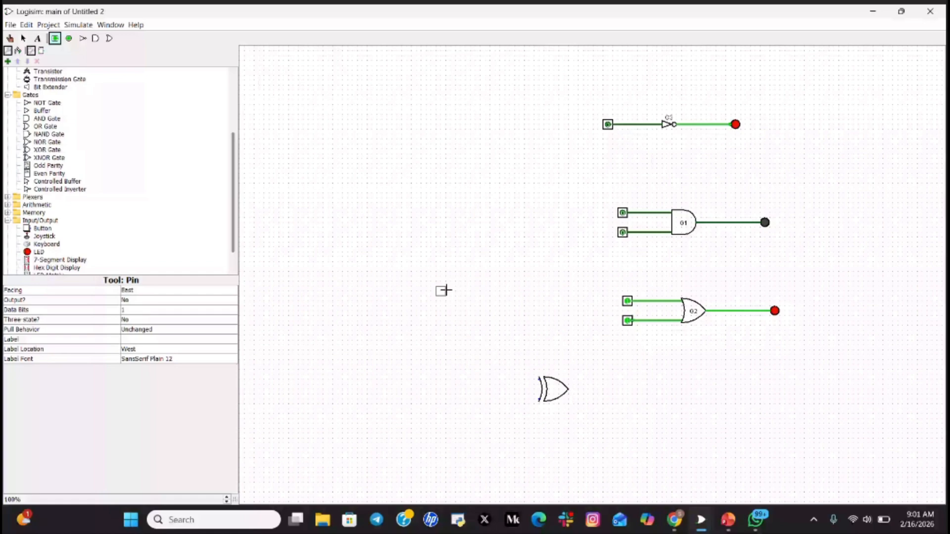
click(490, 376)
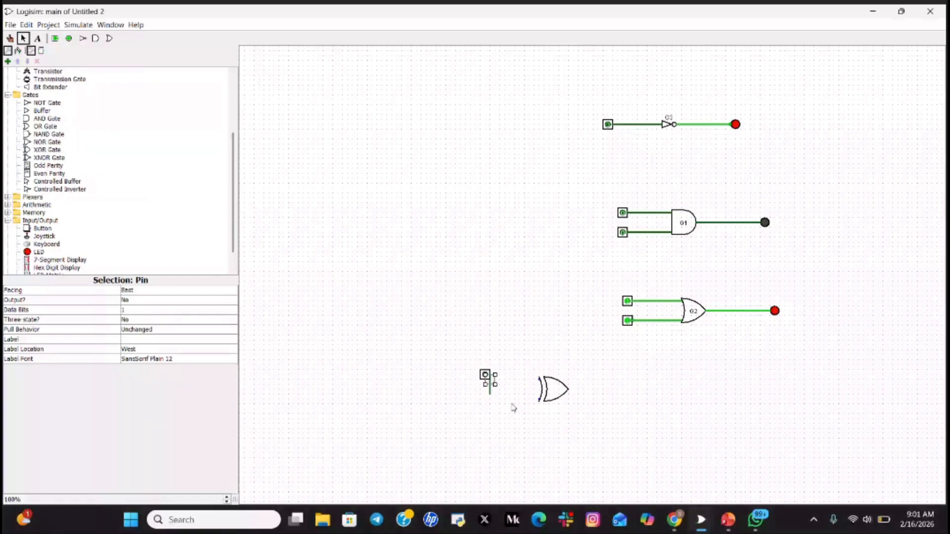
click(504, 404)
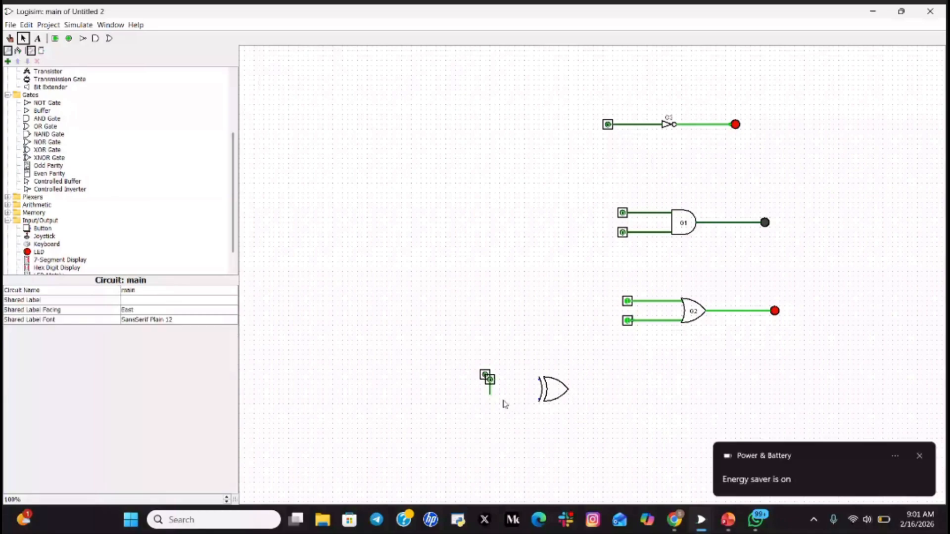
click(495, 381)
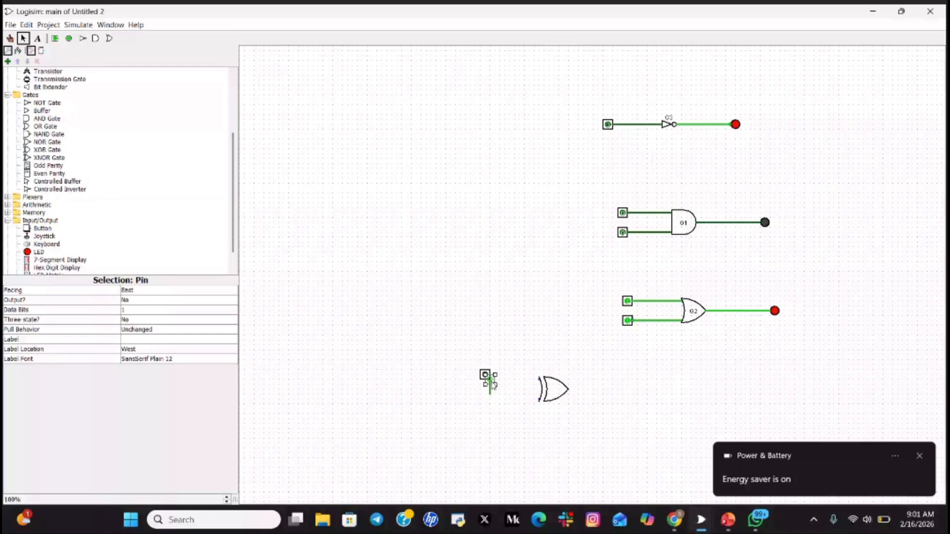
drag(490, 384, 487, 415)
key(ctrl+z)
key(ctrl+z)
click(484, 367)
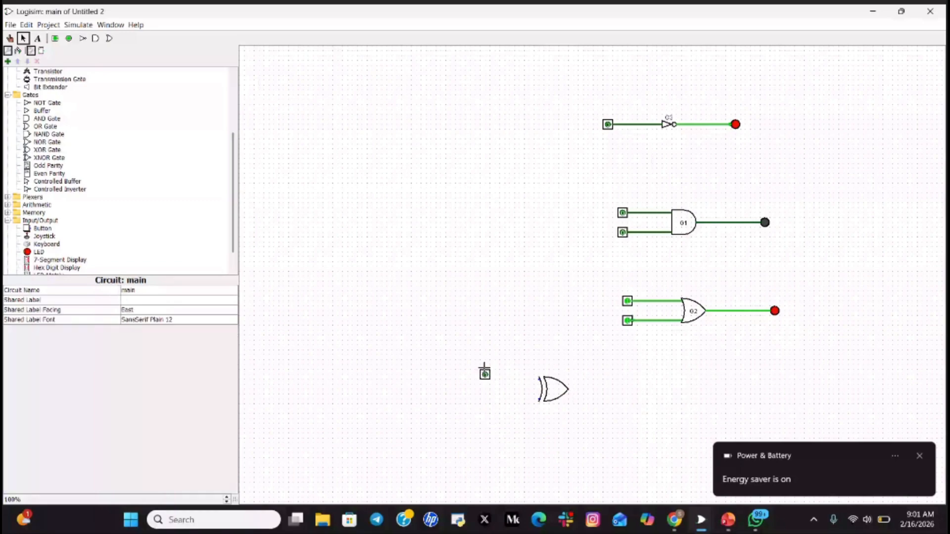
click(486, 372)
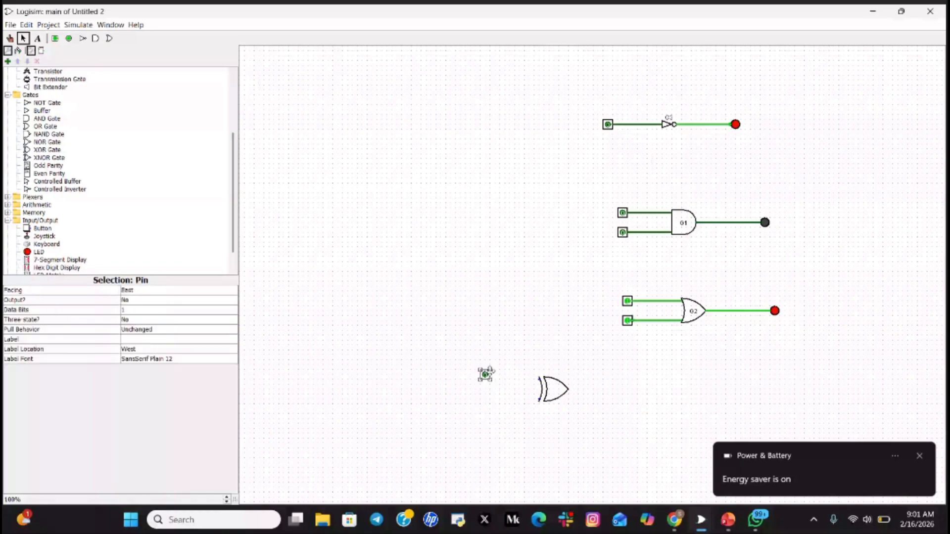
drag(490, 371, 494, 384)
drag(485, 383, 484, 403)
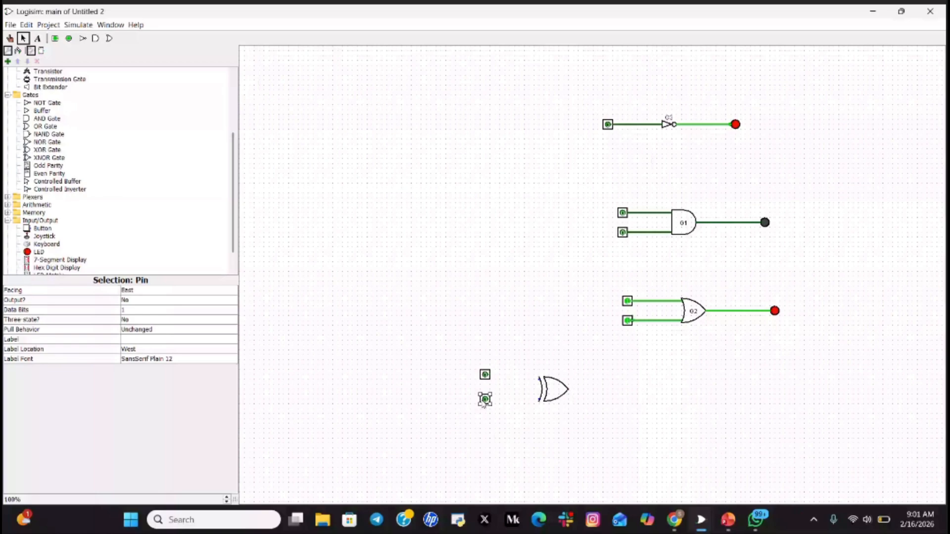
click(516, 401)
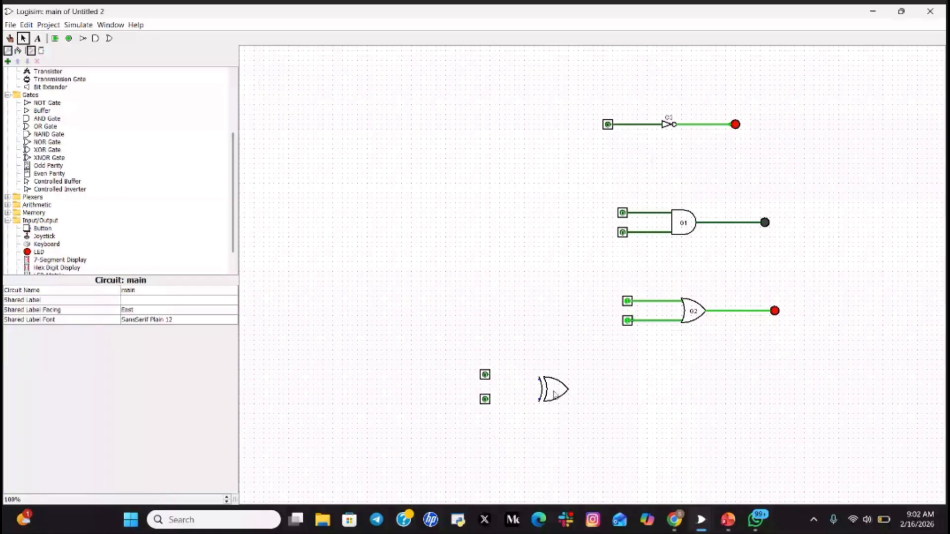
- Shift the XOR gate up a step and wire the pins to its top and bottom inputs
drag(554, 394, 551, 386)
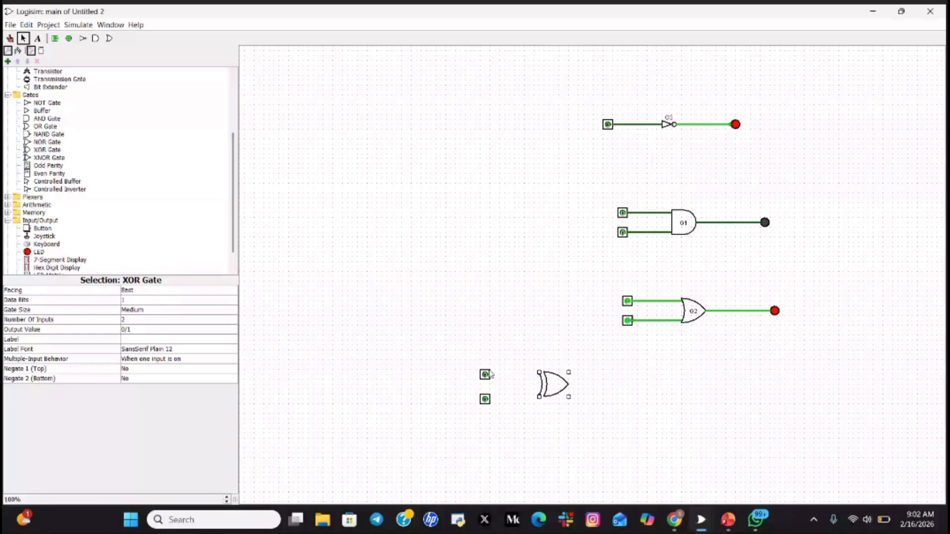
drag(490, 374, 489, 367)
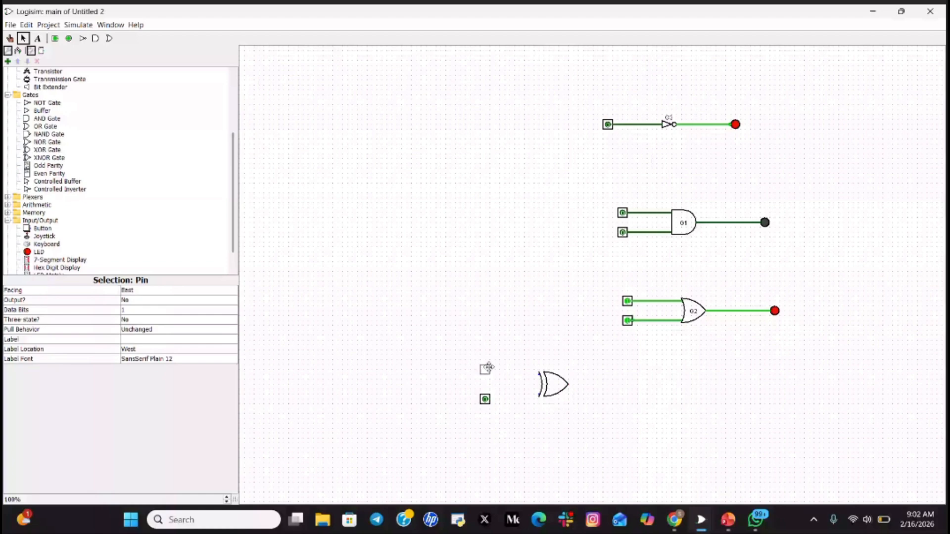
drag(488, 367, 489, 374)
drag(490, 375, 539, 374)
click(485, 399)
drag(485, 398, 539, 393)
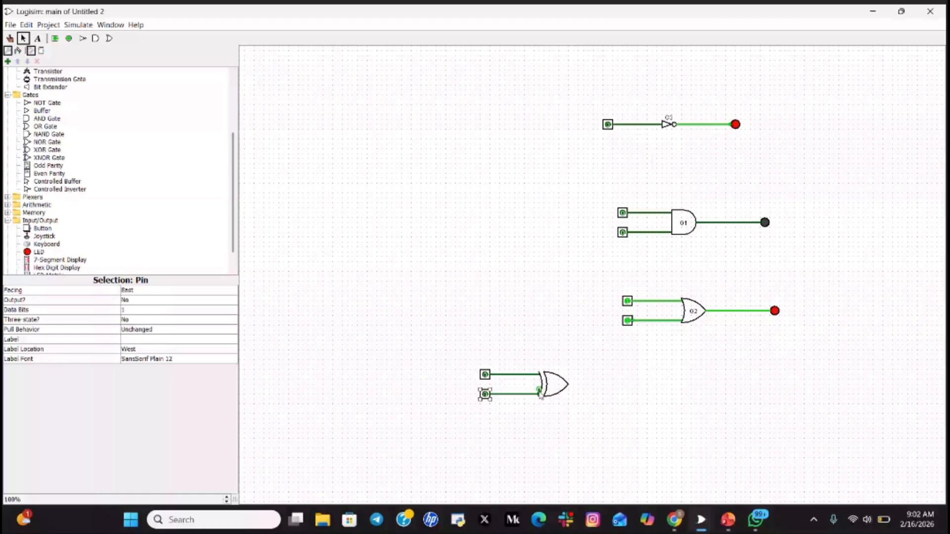
key(ctrl+z)
drag(493, 398, 540, 396)
- Place a second XOR gate to the right of the first, slightly lower
click(687, 448)
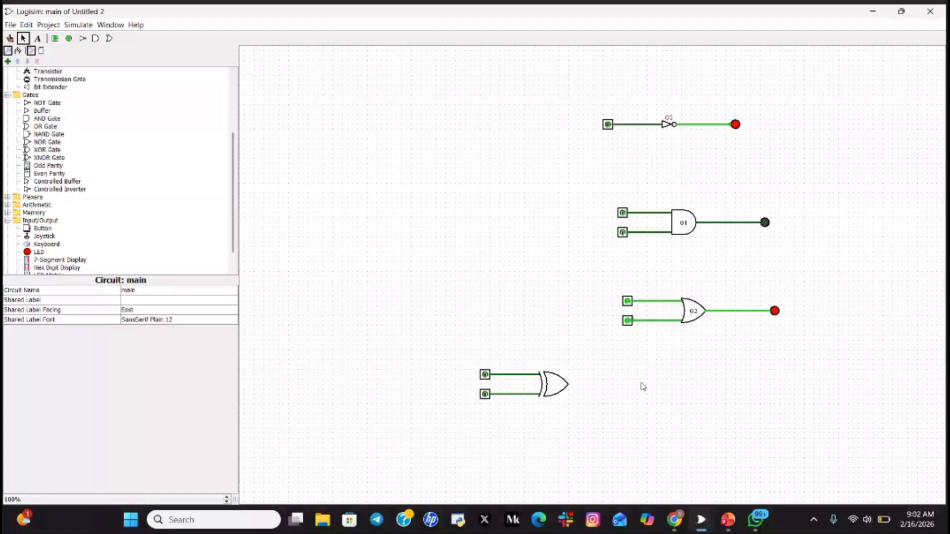
click(551, 391)
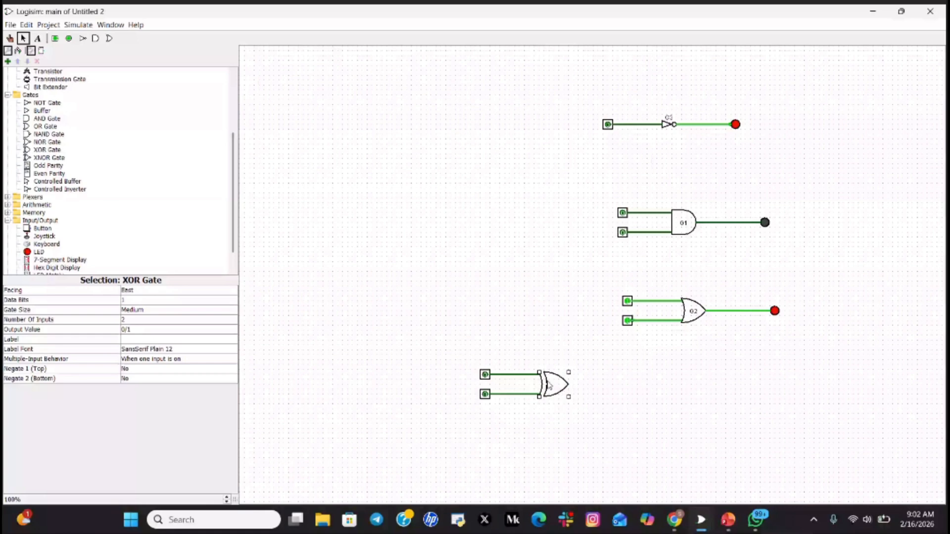
drag(549, 386, 627, 380)
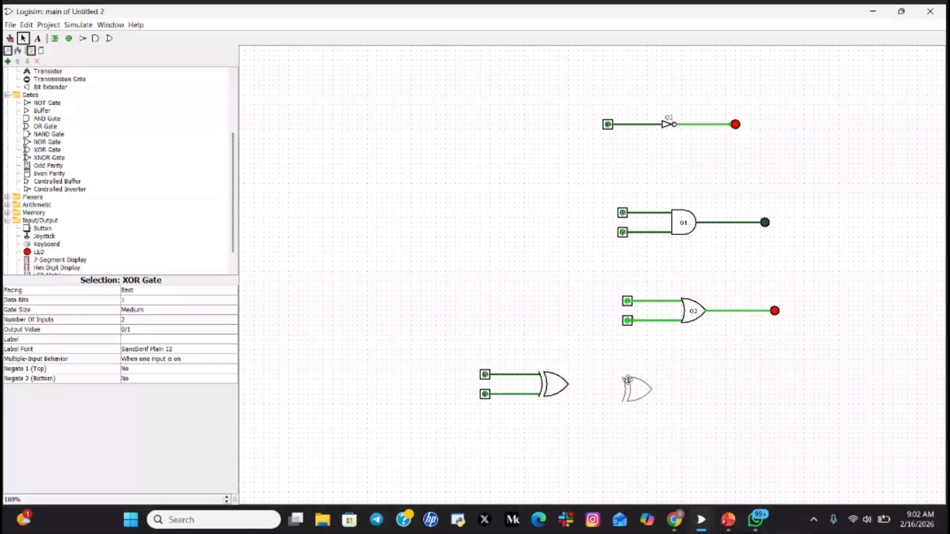
click(626, 379)
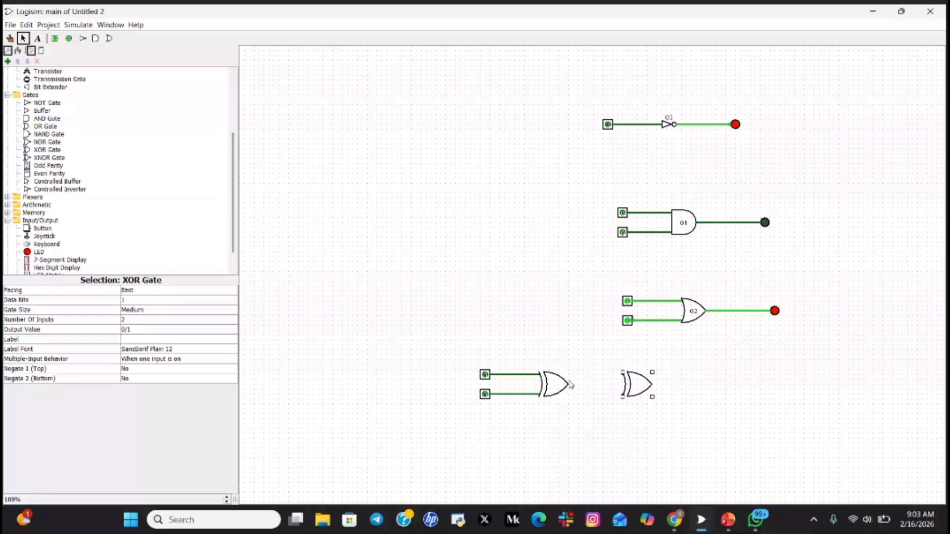
drag(638, 387, 640, 399)
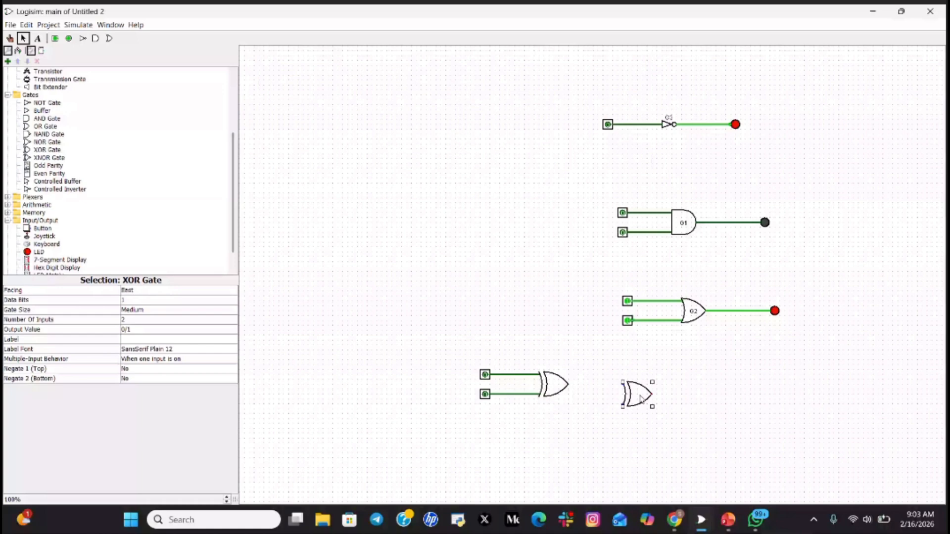
drag(640, 399, 644, 400)
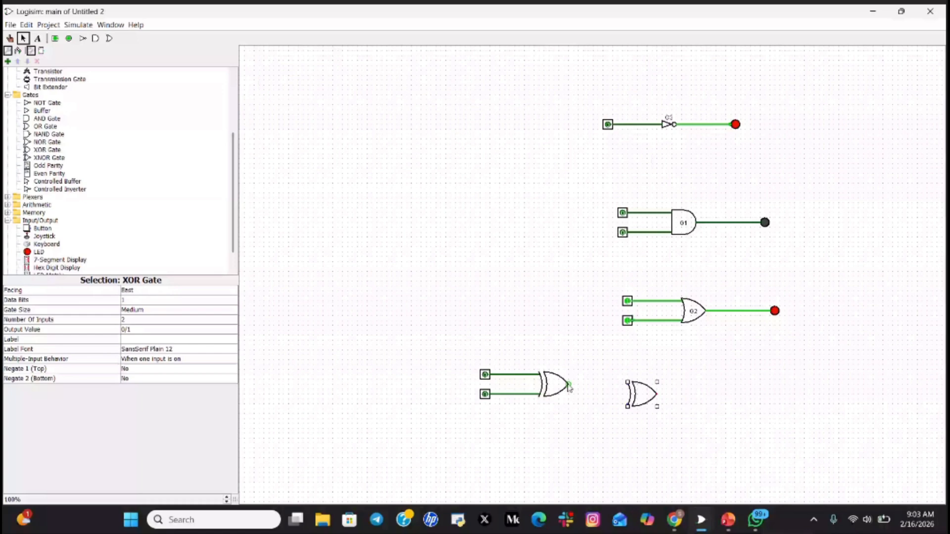
- Wire the first XOR's output into the second XOR's top input
drag(569, 385, 627, 383)
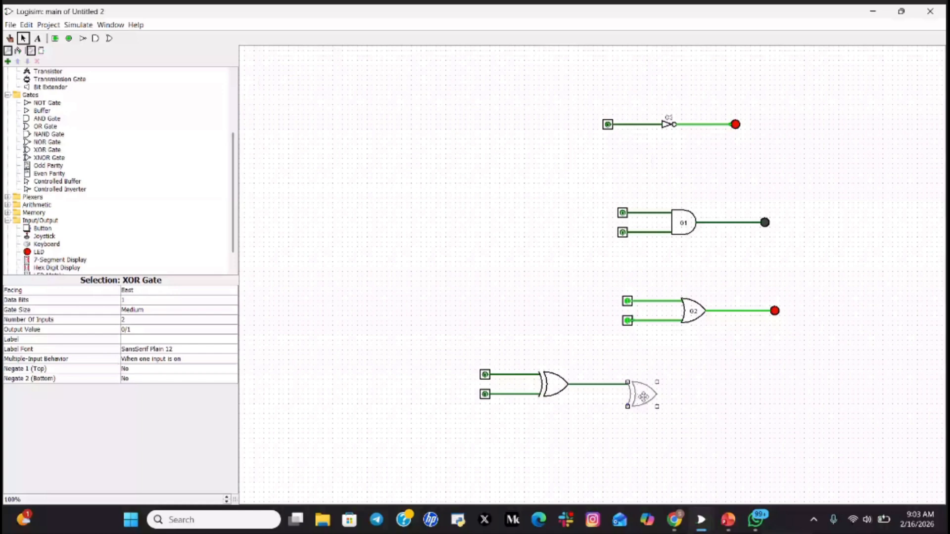
drag(643, 397, 648, 402)
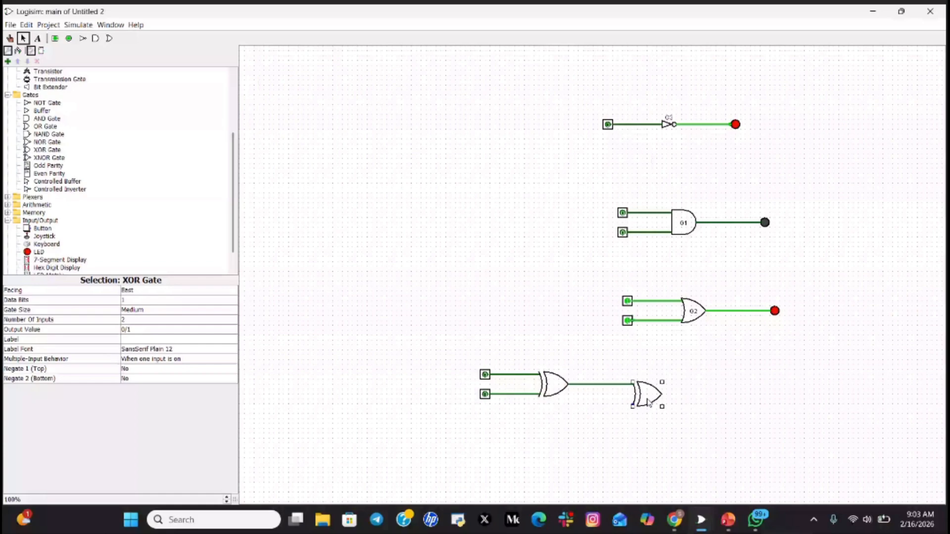
click(711, 460)
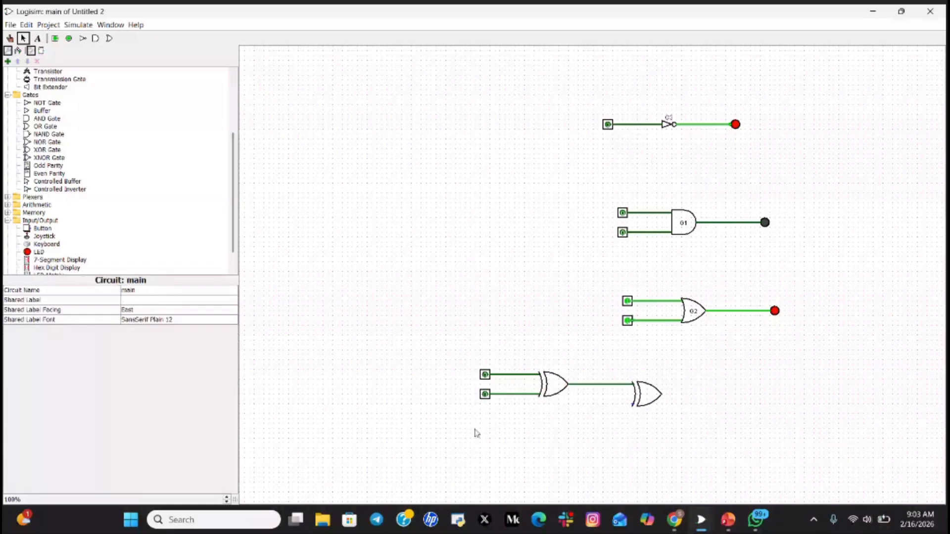
key(ctrl+4)
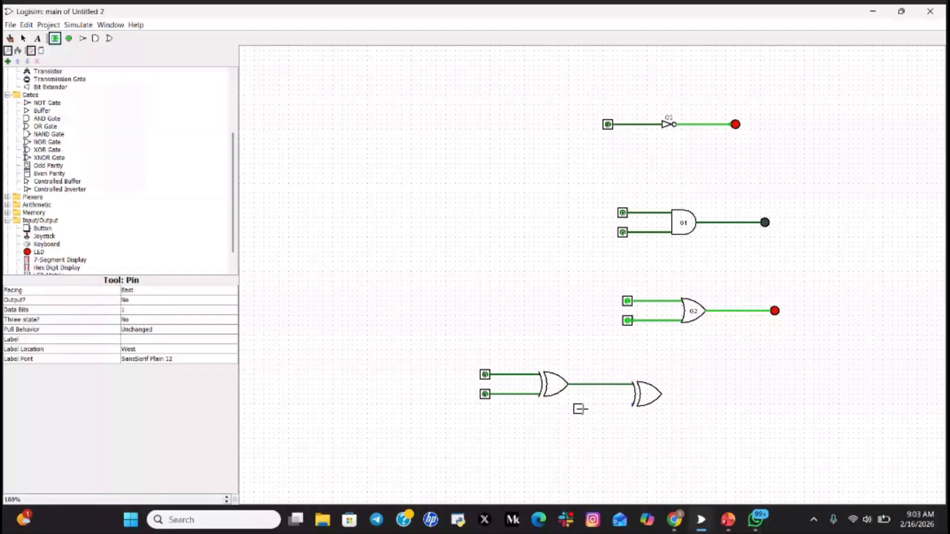
- Place a third input pin below the XOR chain, aligned with the second XOR's lower input
click(579, 408)
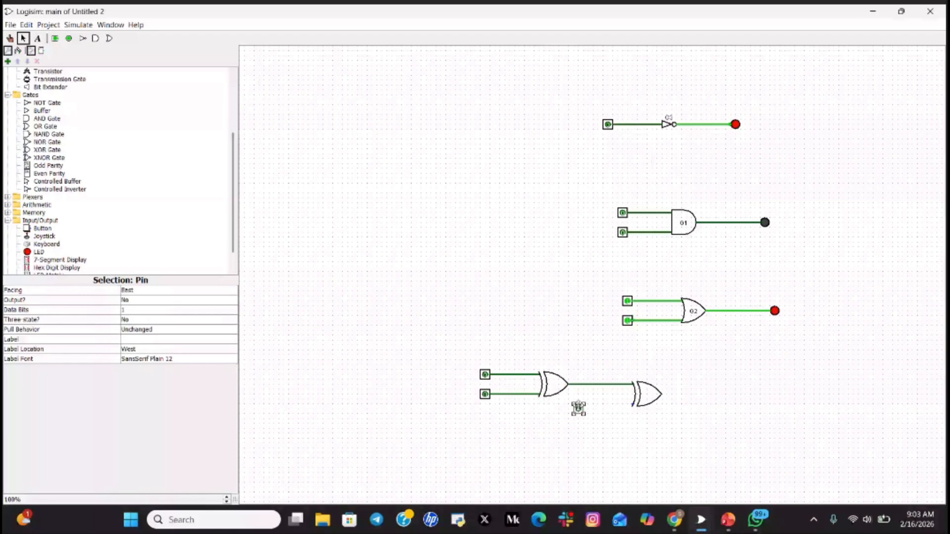
drag(578, 407, 631, 405)
click(774, 431)
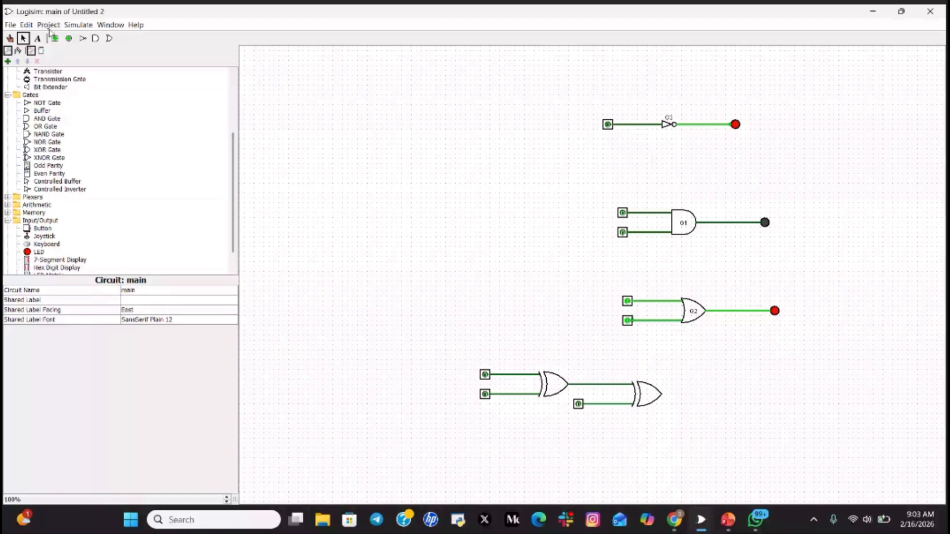
- Place an LED right of the second XOR, wire the XOR output to it, and return to slide 10
click(38, 251)
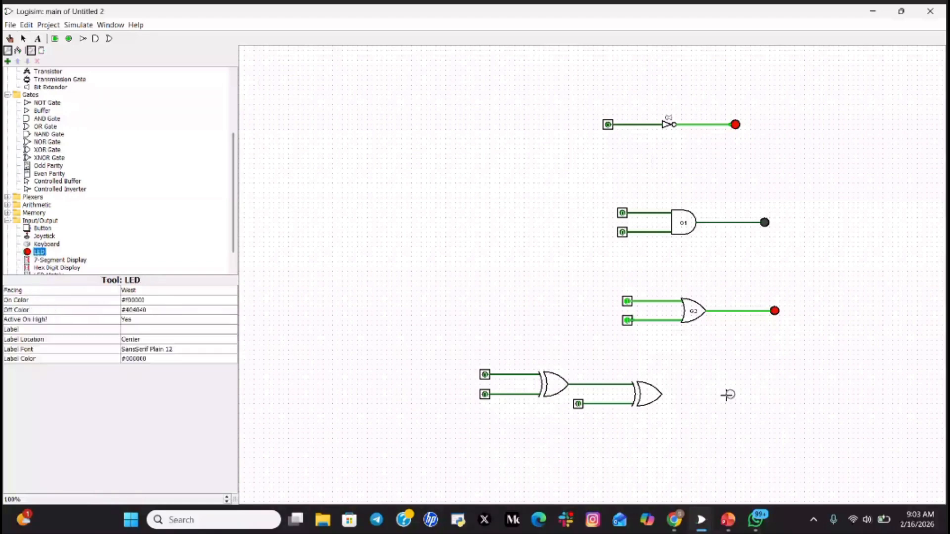
click(728, 395)
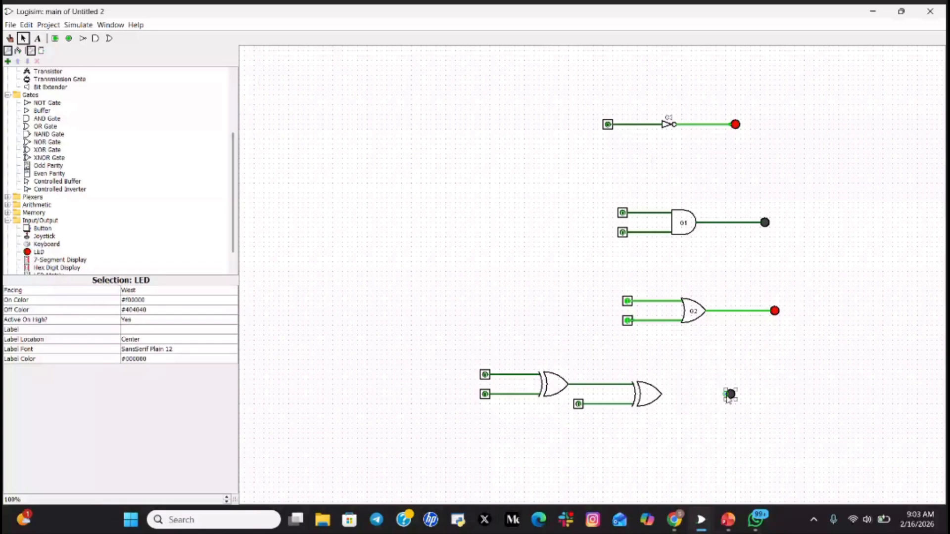
drag(729, 395, 735, 399)
drag(735, 398, 736, 396)
drag(736, 396, 736, 394)
drag(662, 395, 735, 394)
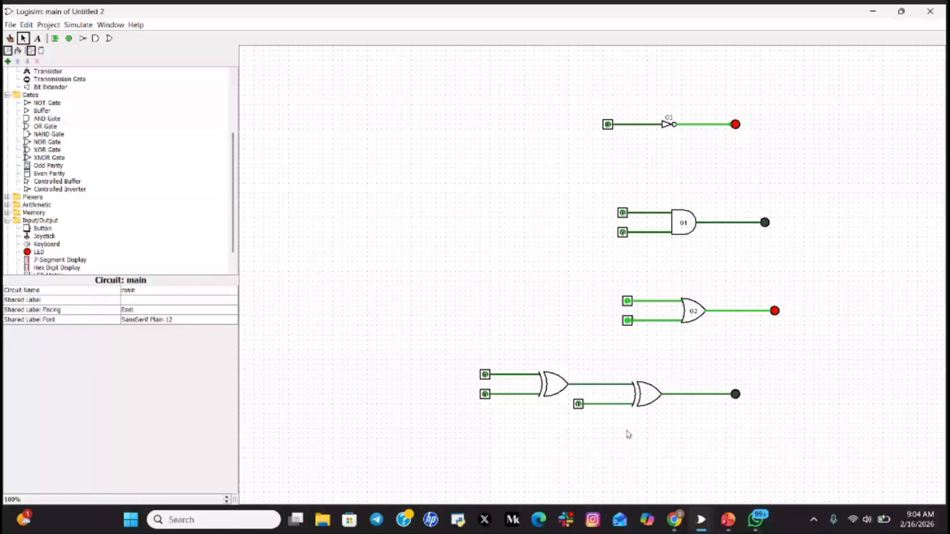
key(alt+Tab)
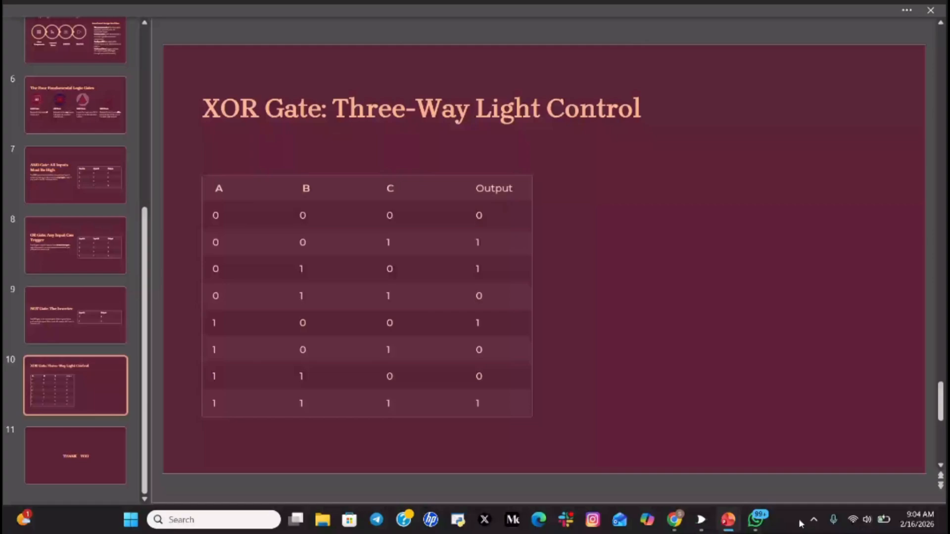
- With the Poke tool in Logisim, toggle an XOR chain input on to light the LED
mouse_move(700, 519)
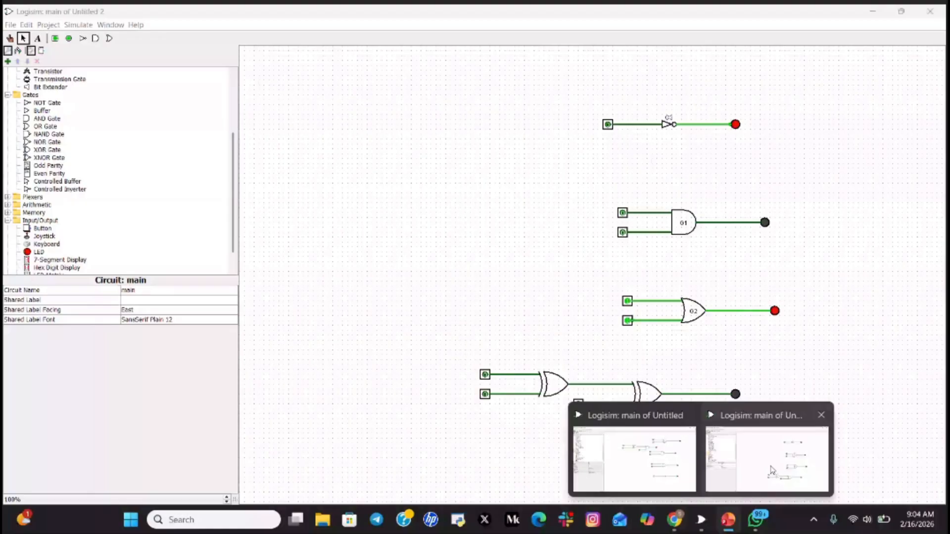
click(772, 470)
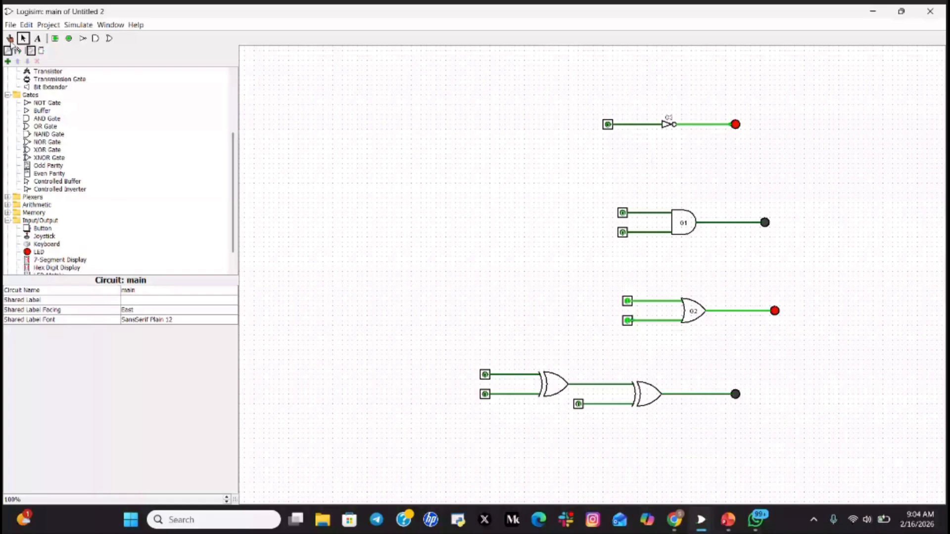
click(10, 39)
click(728, 519)
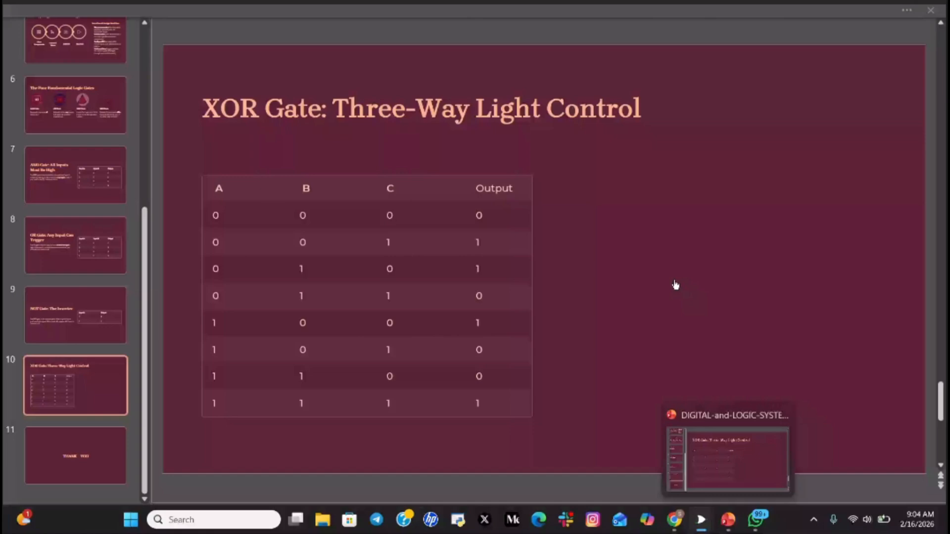
key(alt+Tab)
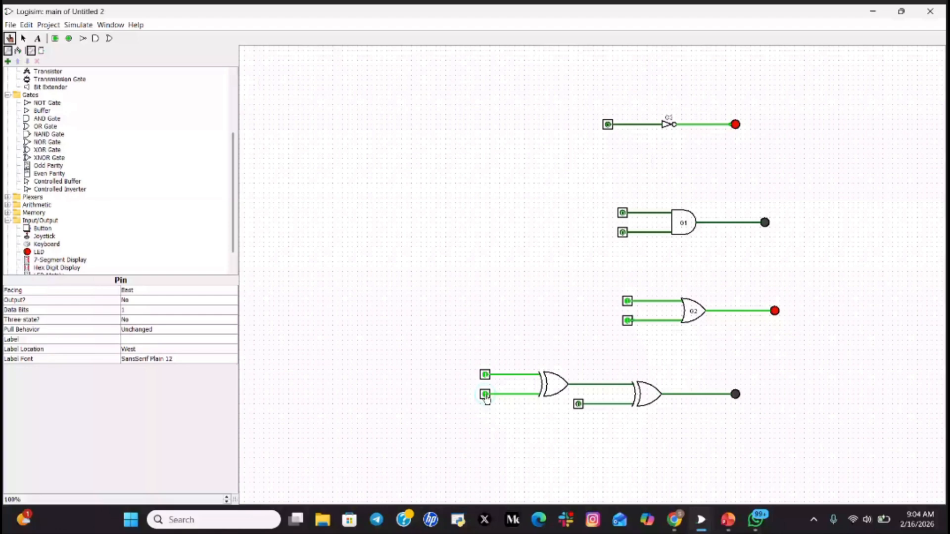
click(485, 395)
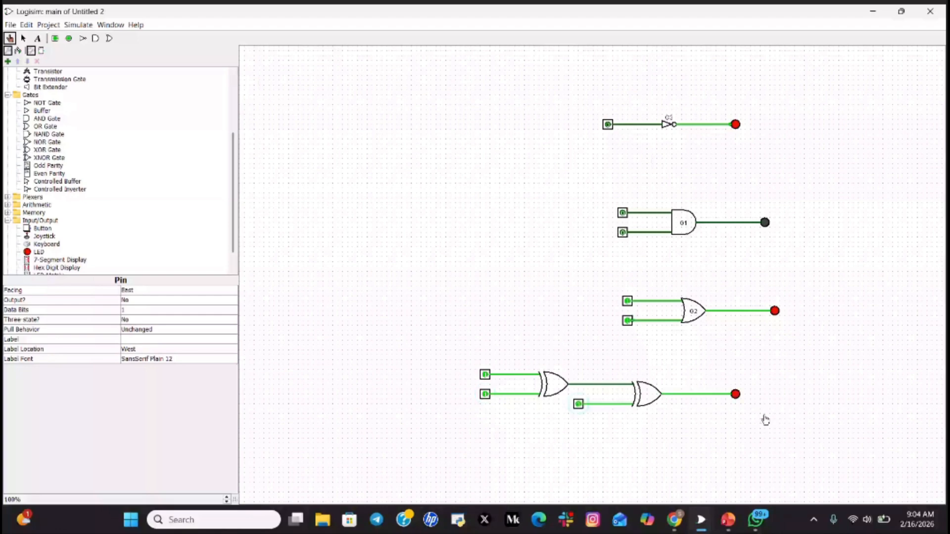
- Compare against the truth-table slide, then turn the input off to darken the LED
key(alt+Tab)
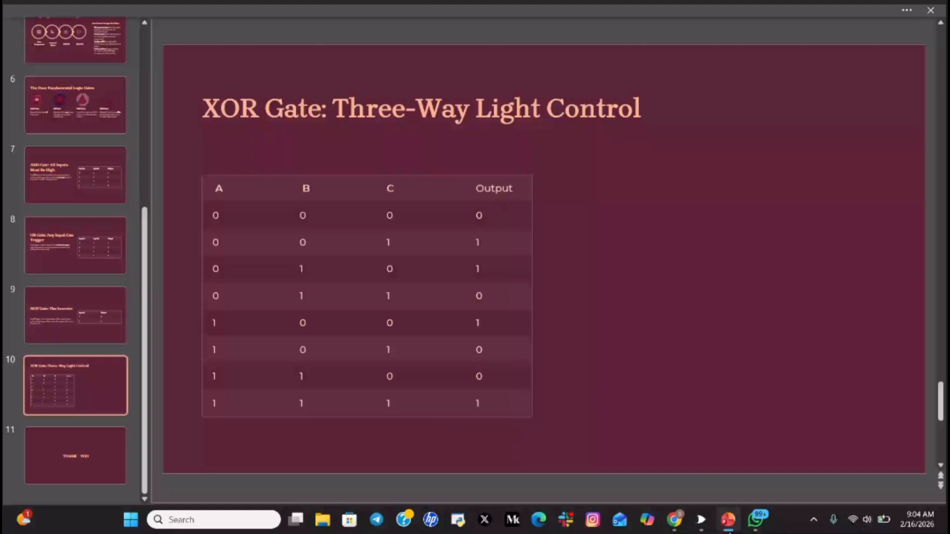
mouse_move(701, 519)
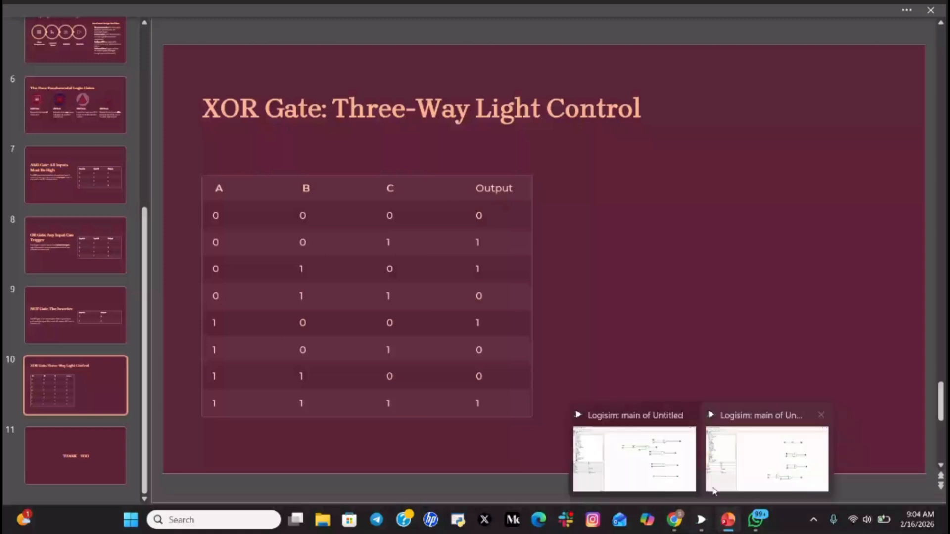
click(714, 490)
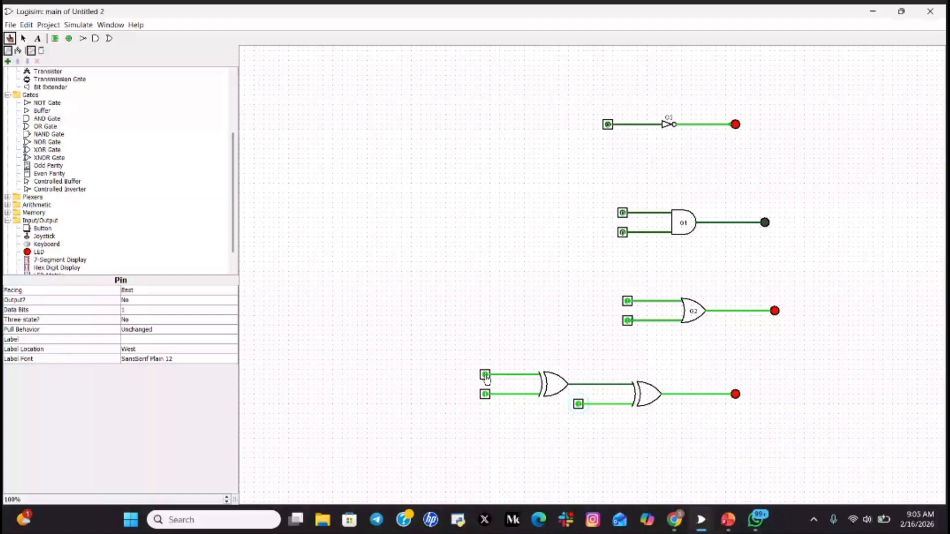
click(484, 394)
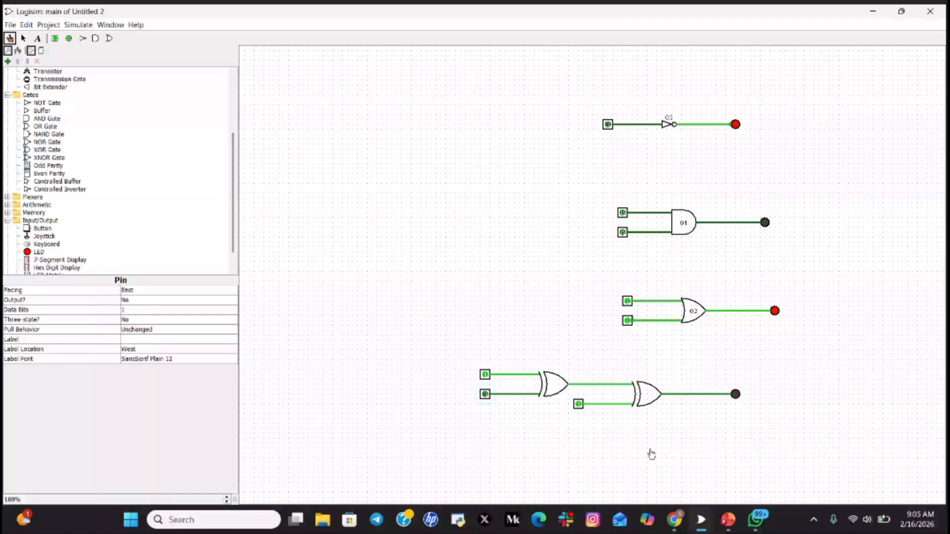
key(alt+Tab)
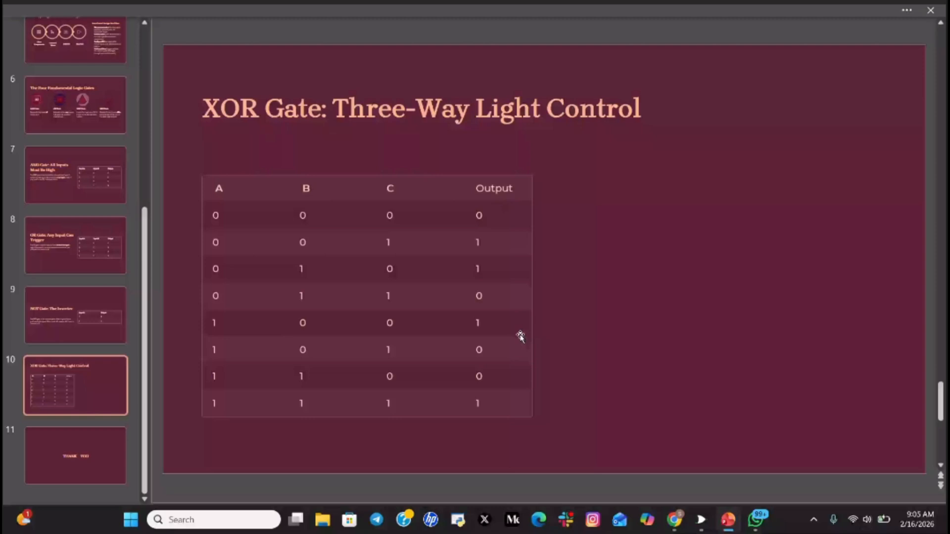
- Scroll from the NOT Gate slide down to Thank You, then back up to slide 4, 'Installing Logisim'
scroll(520, 337, up, 1)
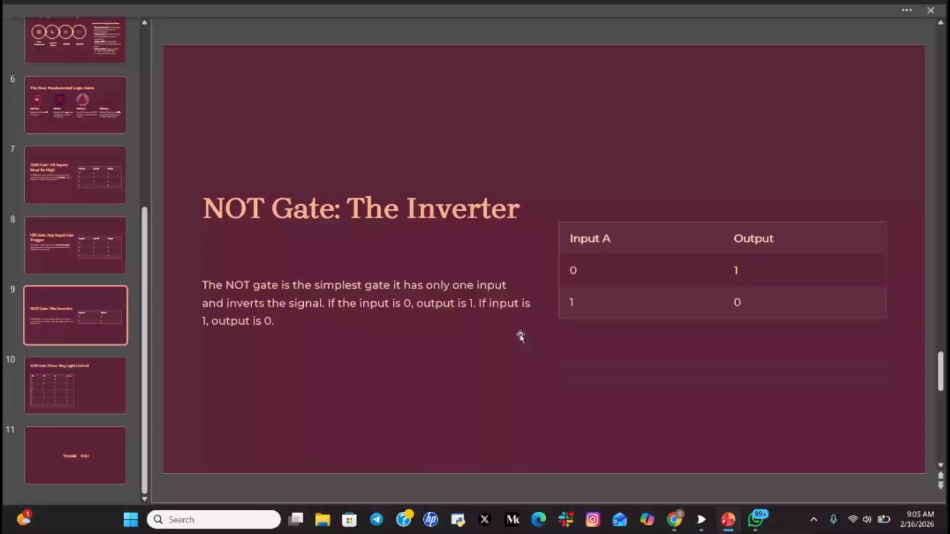
scroll(520, 336, up, 3)
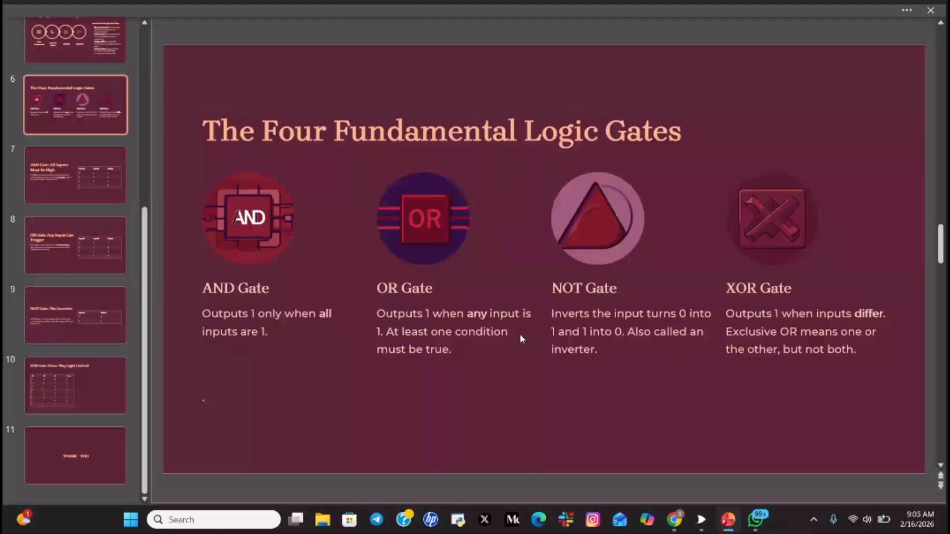
scroll(519, 334, down, 1)
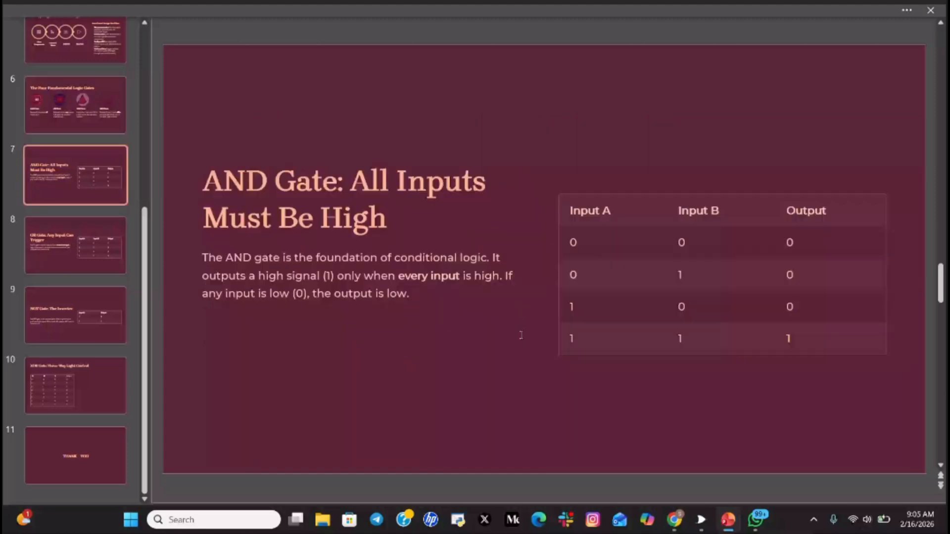
scroll(520, 335, down, 1)
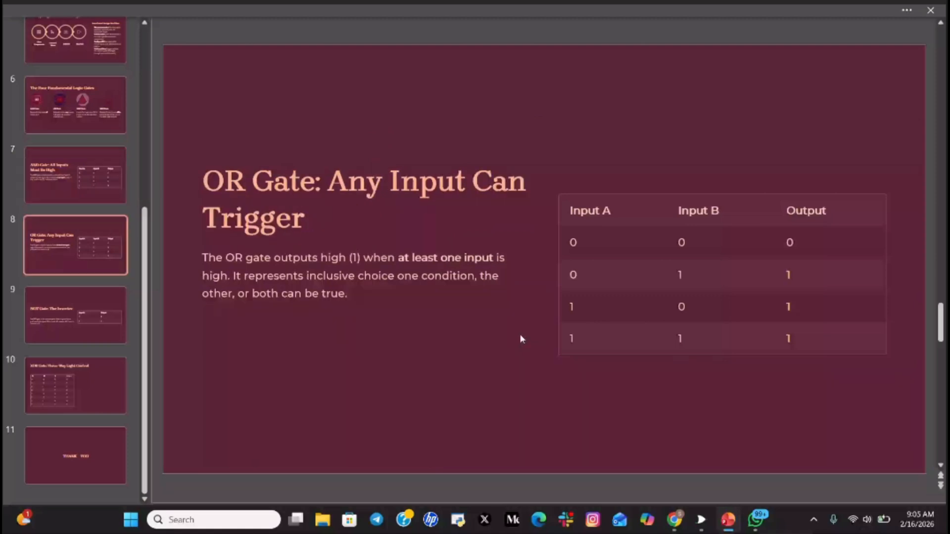
scroll(520, 338, down, 3)
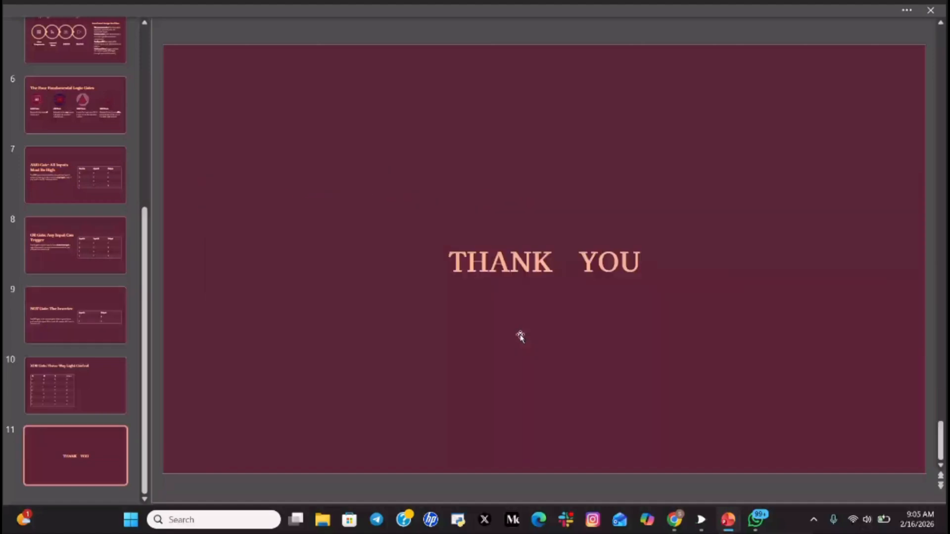
scroll(520, 337, up, 1)
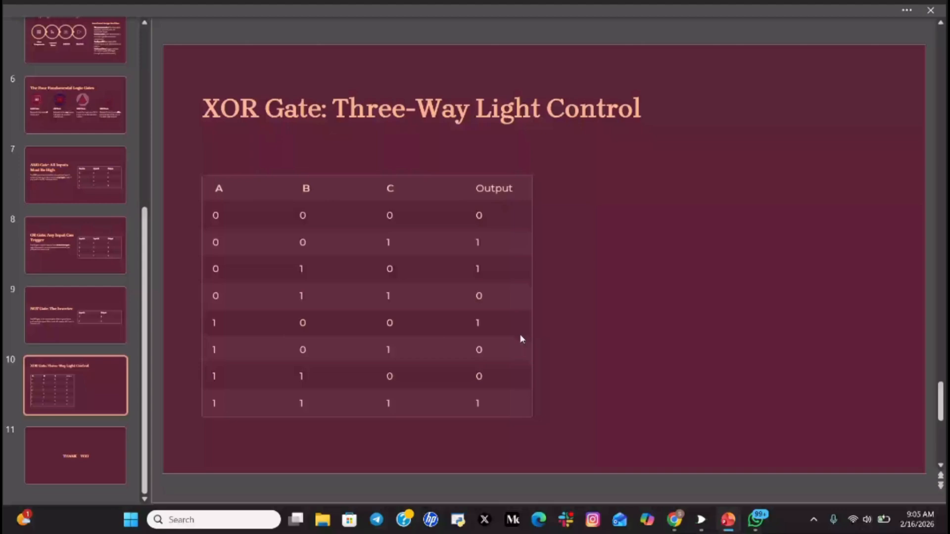
scroll(519, 334, up, 4)
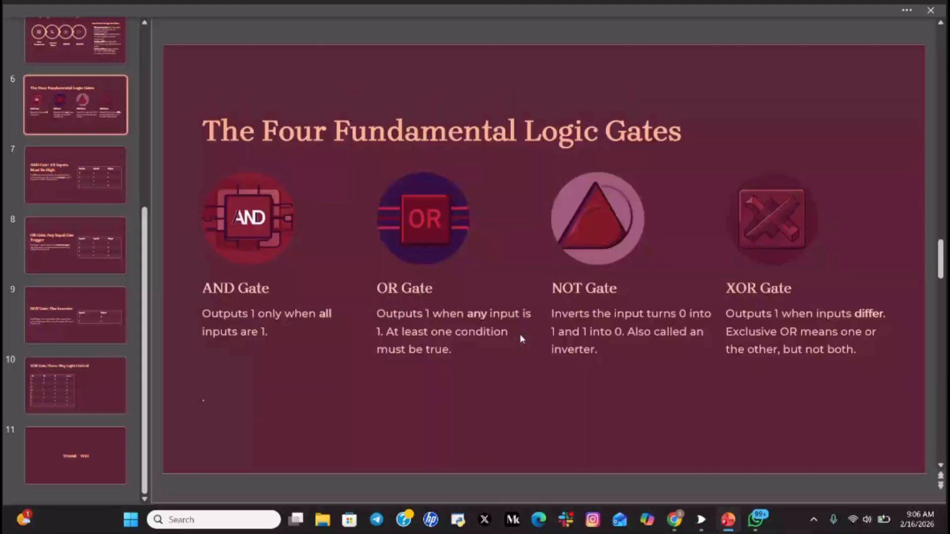
scroll(519, 333, up, 2)
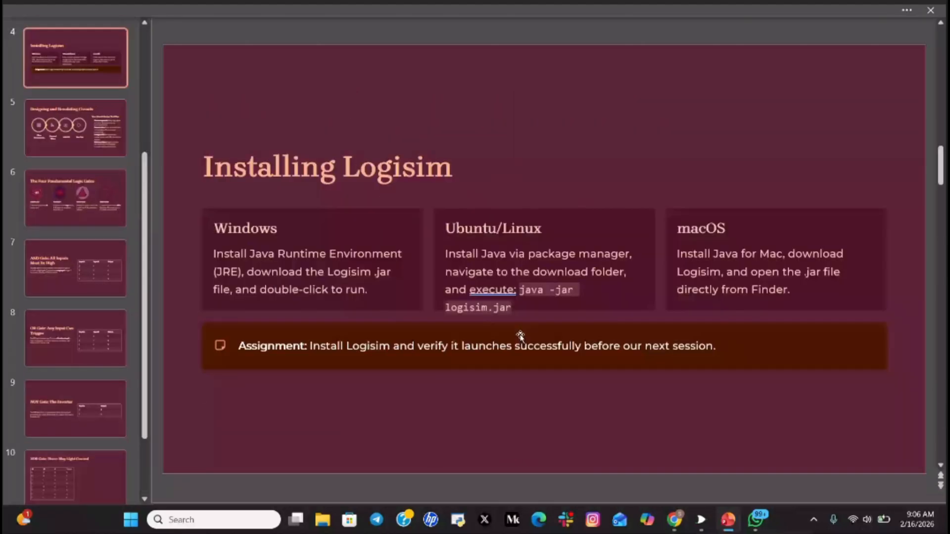
- Scroll to slide 2, then down to slide 8 'OR Gate: Any Input Can Trigger', and show the Teams meeting
scroll(520, 337, up, 2)
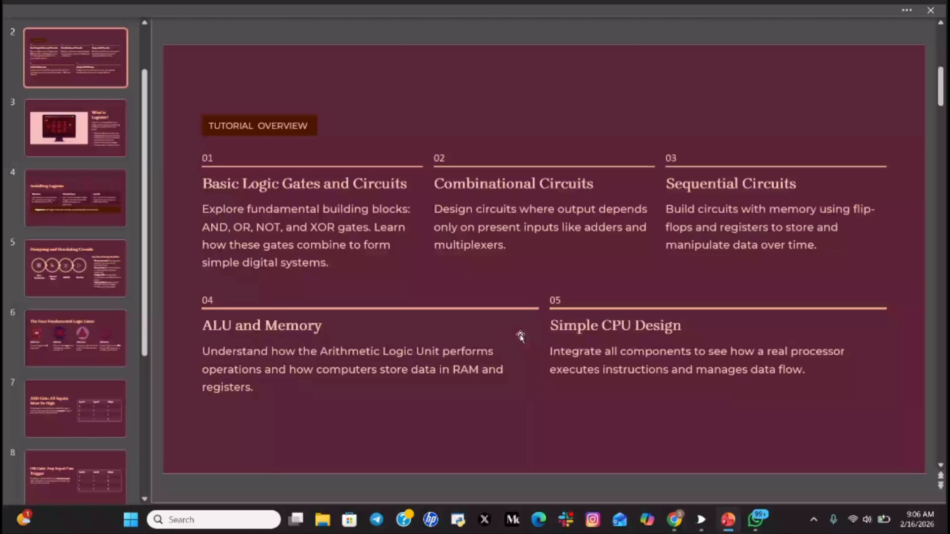
scroll(520, 336, down, 2)
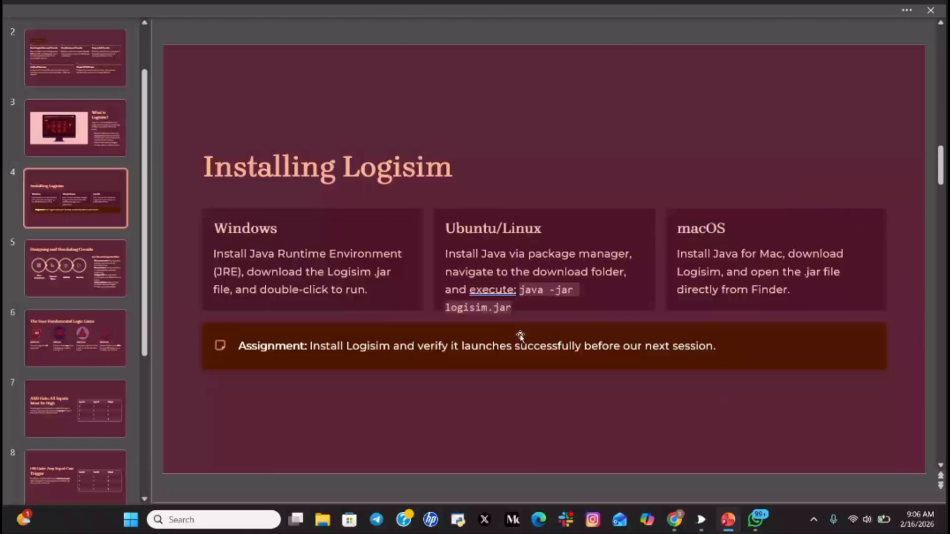
scroll(520, 336, down, 4)
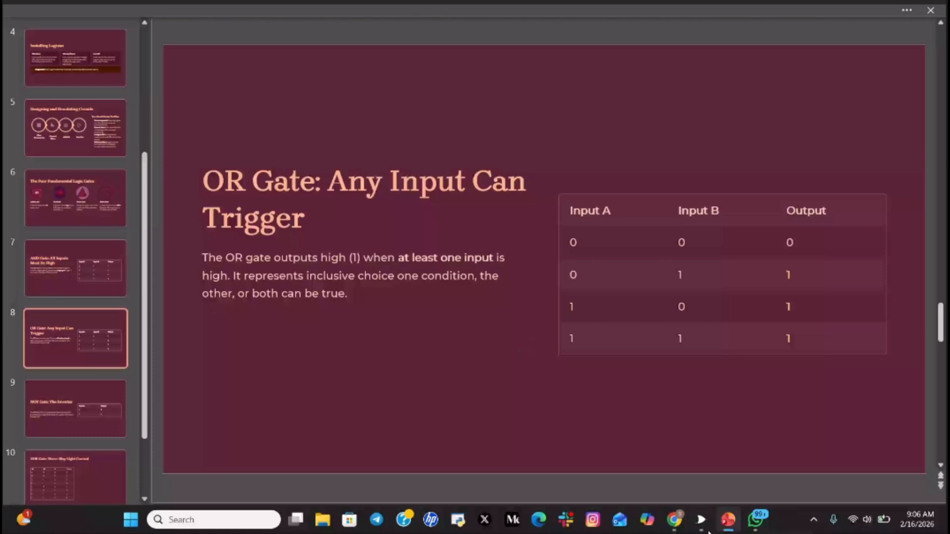
click(674, 520)
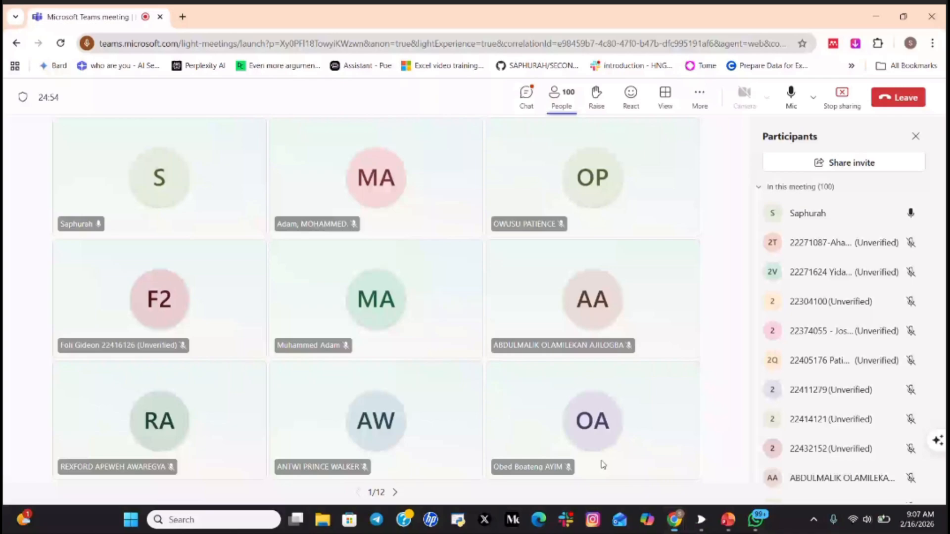
- Back in PowerPoint, scroll from slide 1 through slides 3 and 4, then return to Teams
click(728, 520)
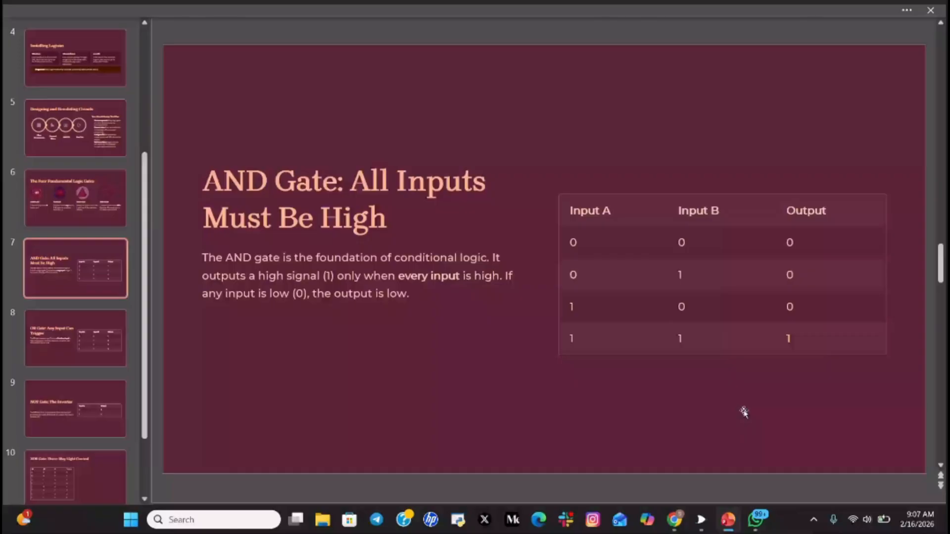
scroll(744, 411, up, 6)
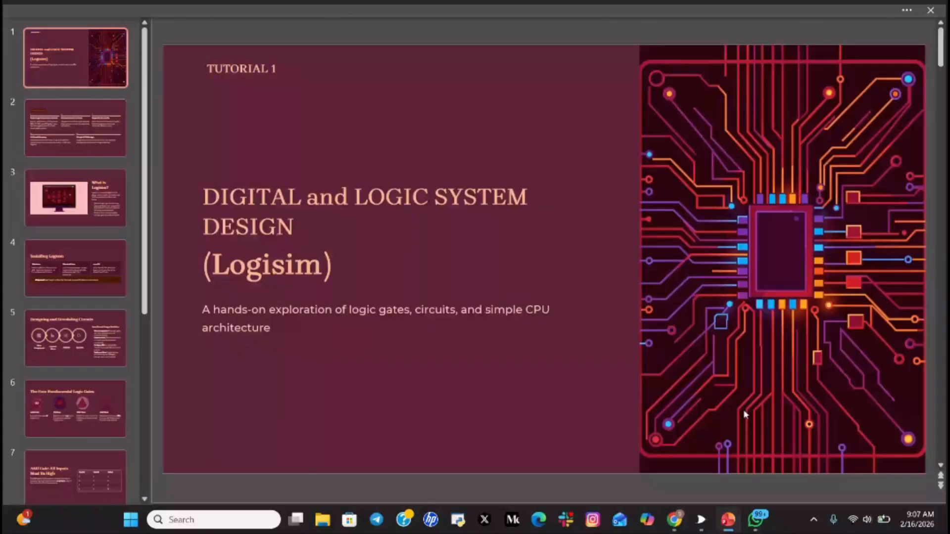
scroll(745, 414, down, 2)
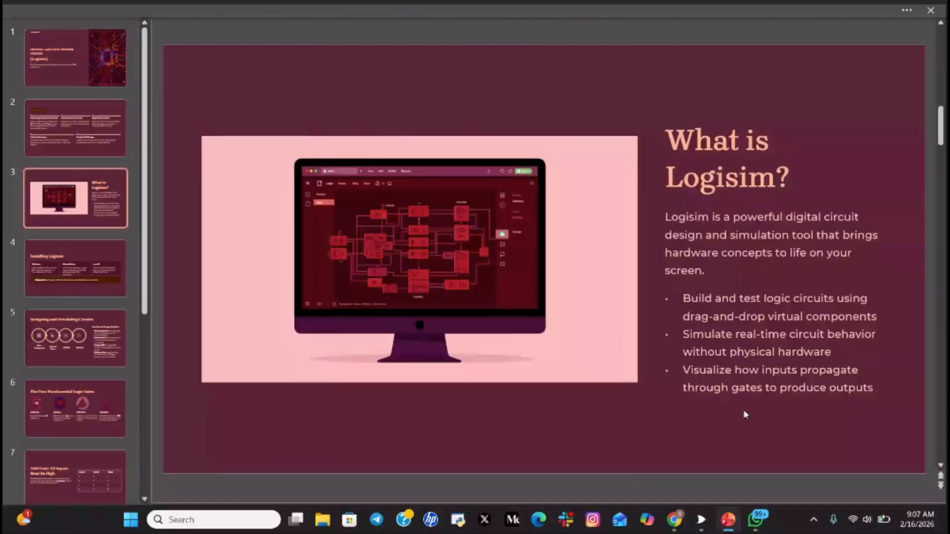
scroll(745, 414, down, 1)
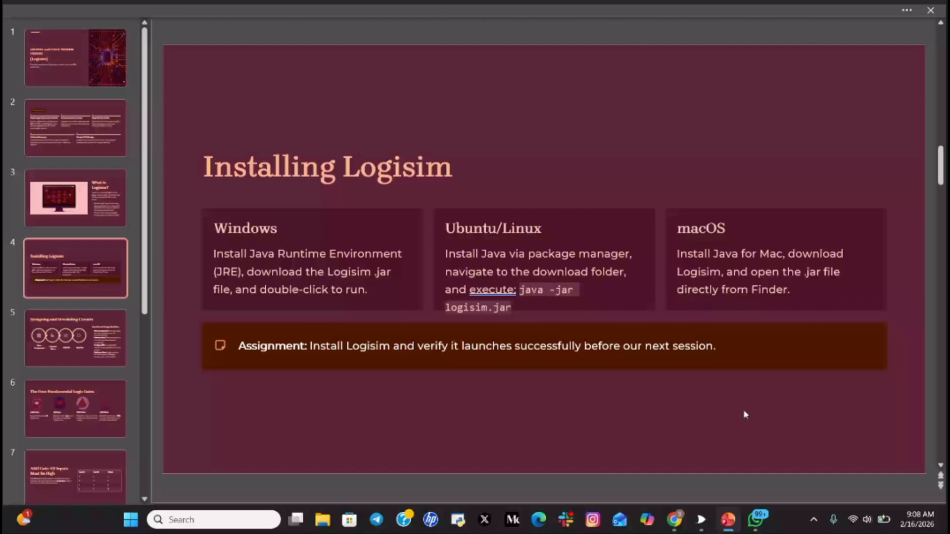
mouse_move(668, 527)
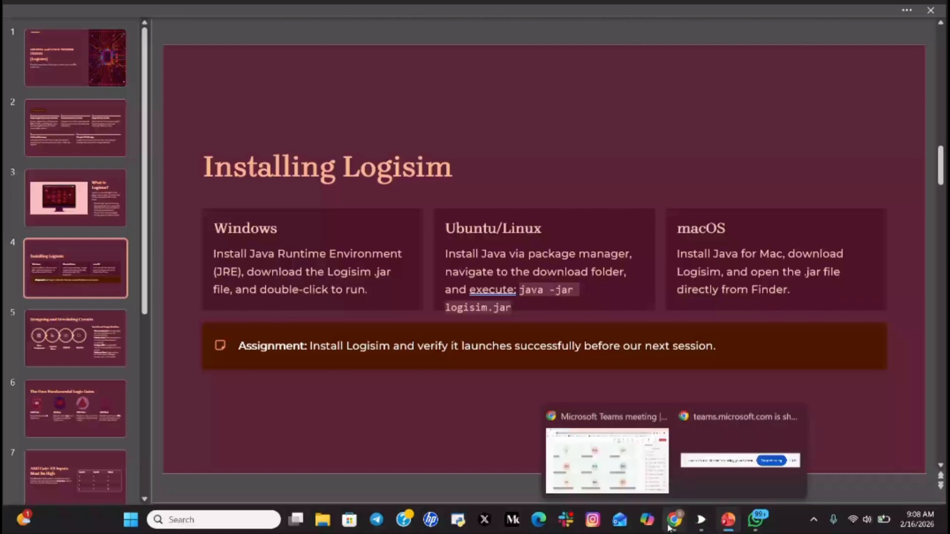
click(648, 484)
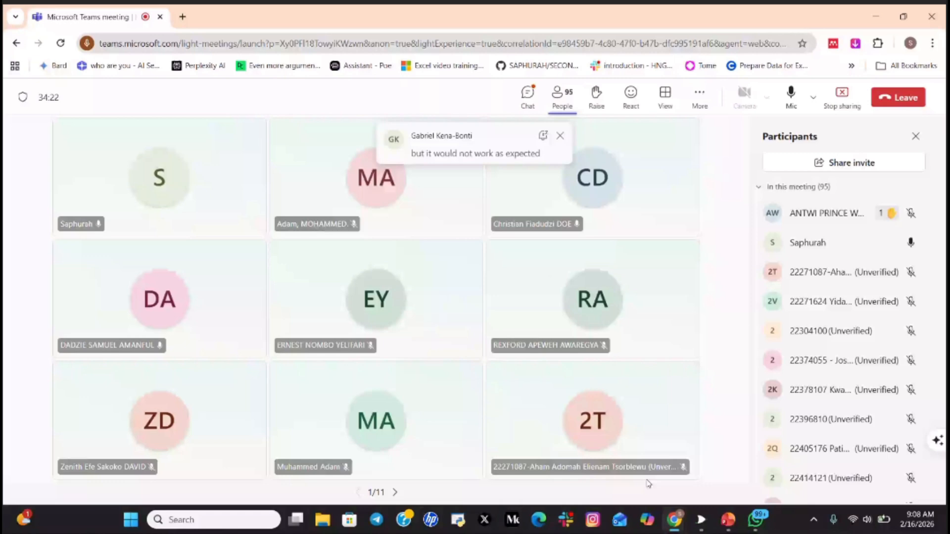